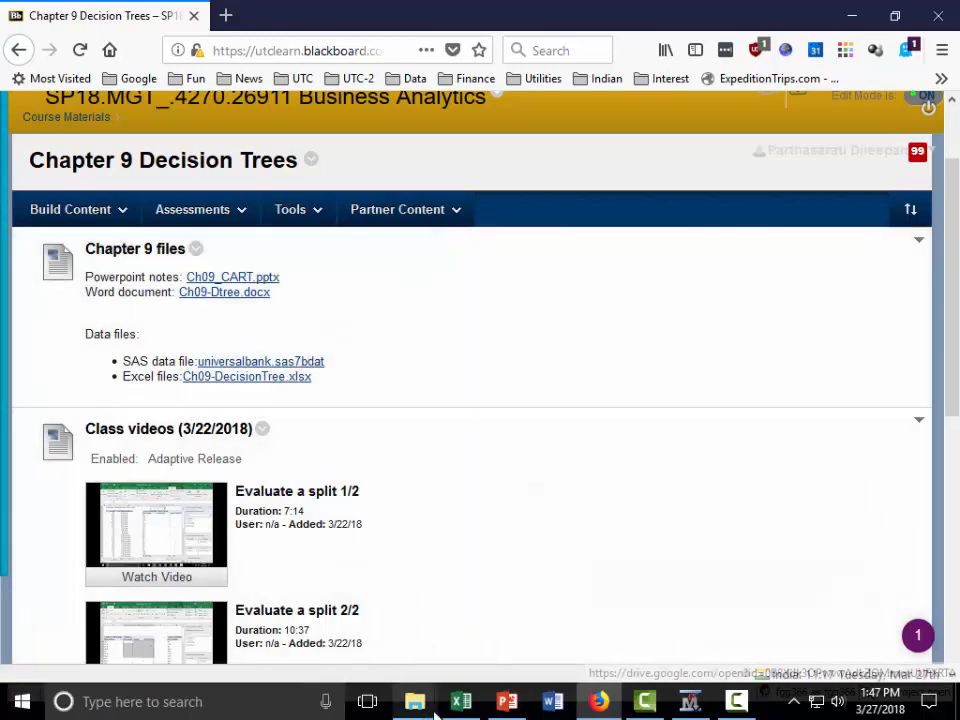
Step: Switch to the MGT4270 folder in File Explorer and check for the universalbank SAS data set
mouse_move(414, 701)
click(375, 531)
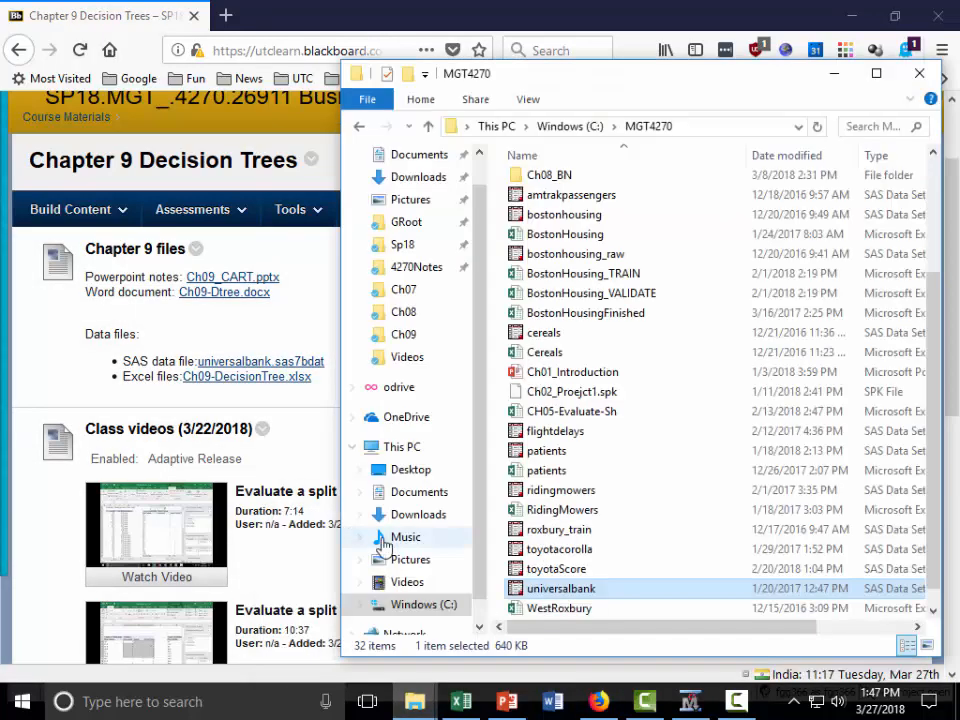
scroll(707, 407, down, 1)
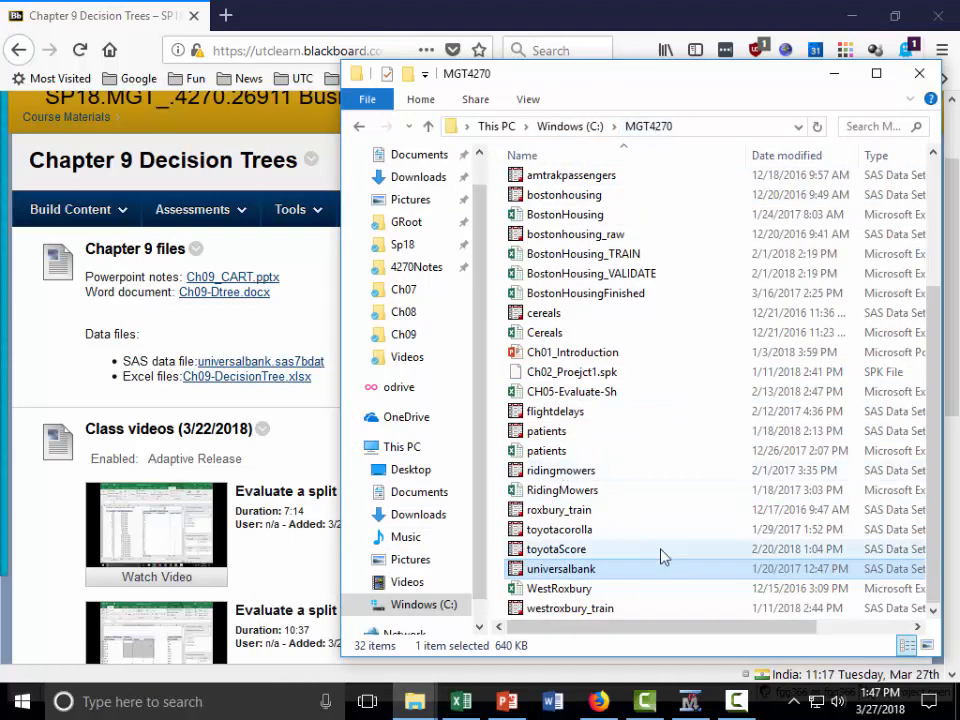
Step: Switch to Enterprise Miner and create a new project named Ch09_CART in the server directory C:\MGT4270
click(688, 702)
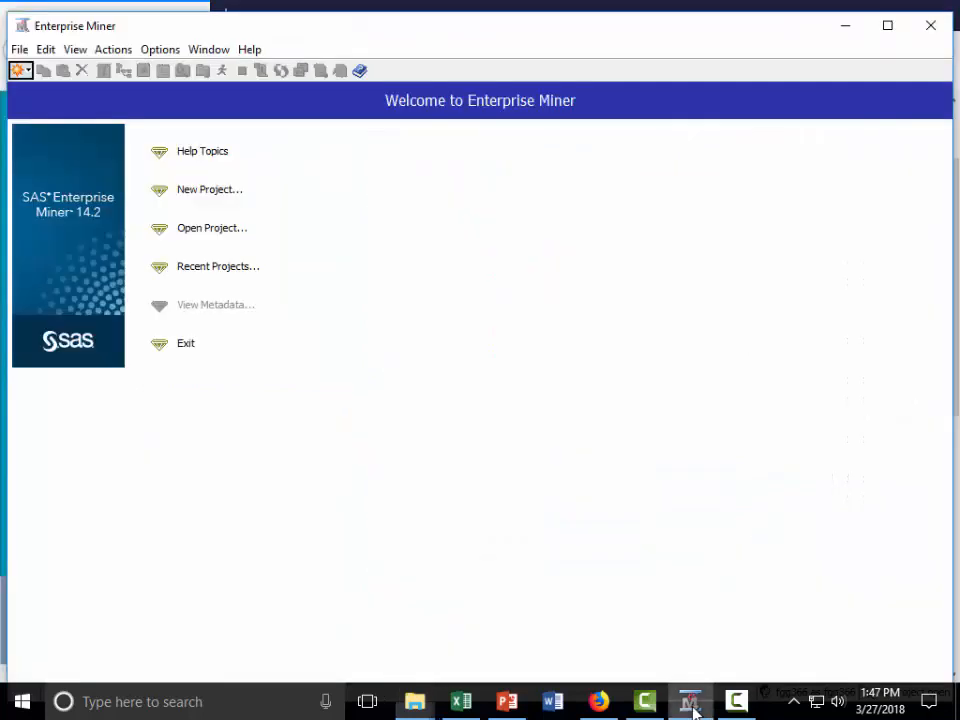
click(208, 190)
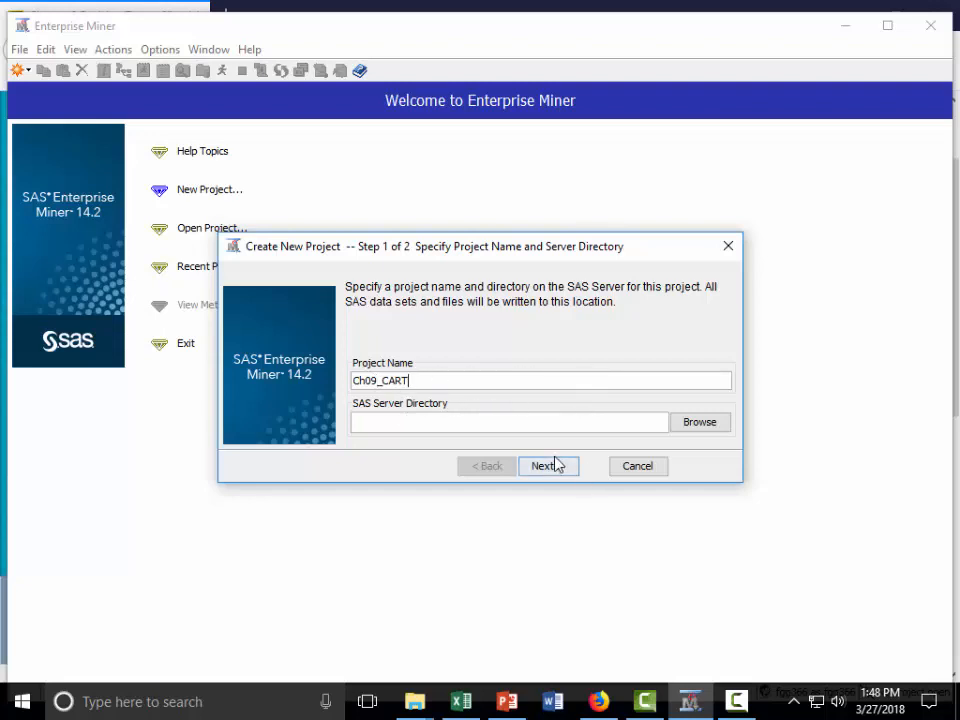
click(697, 428)
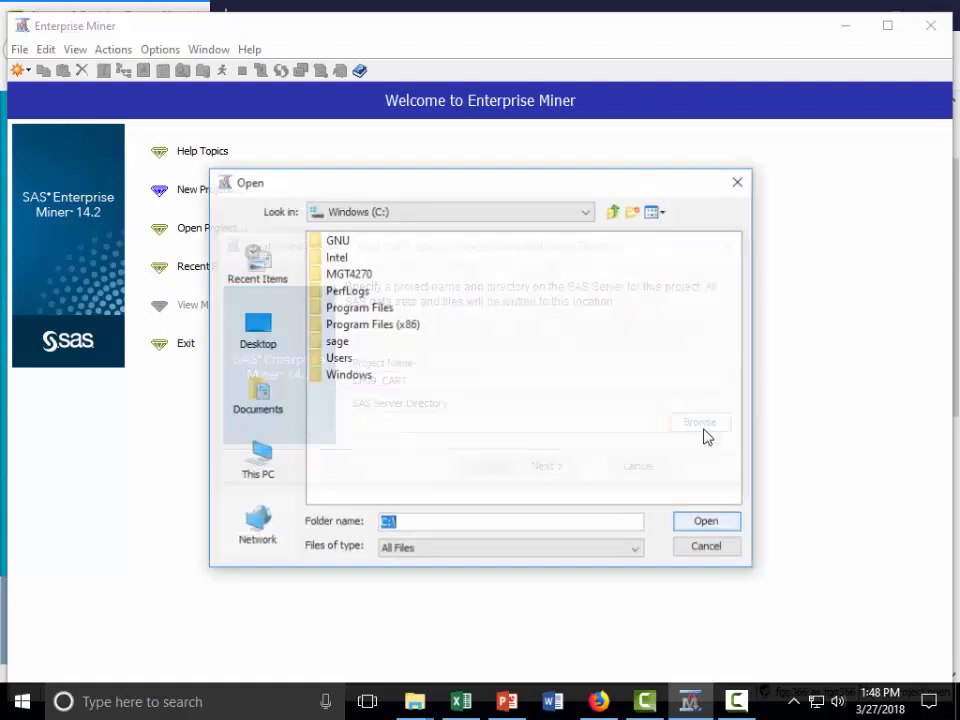
click(365, 275)
click(707, 522)
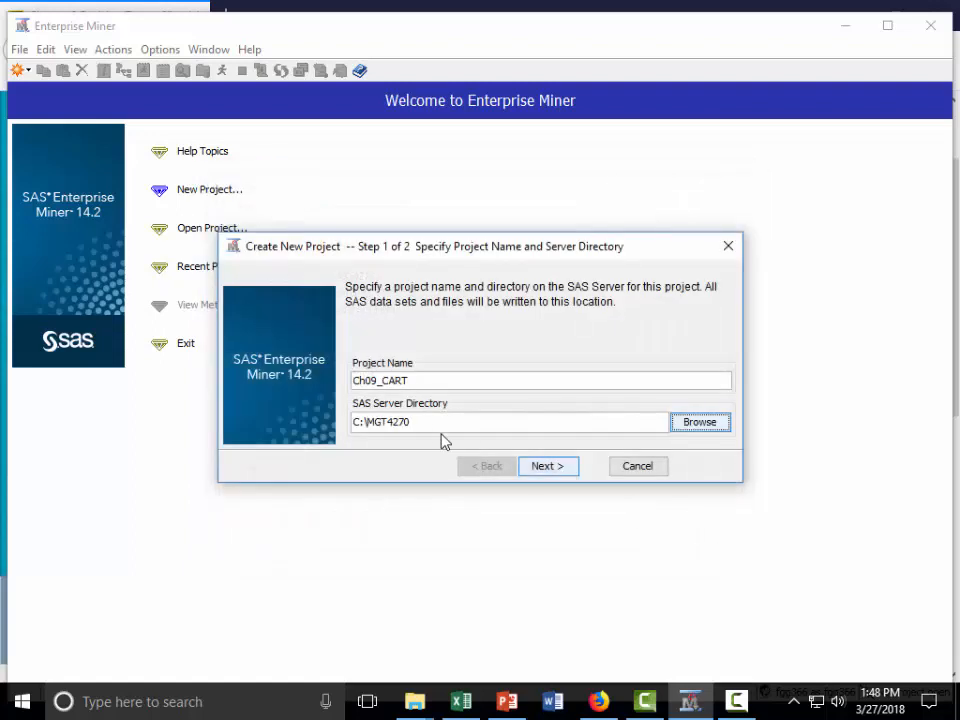
click(549, 467)
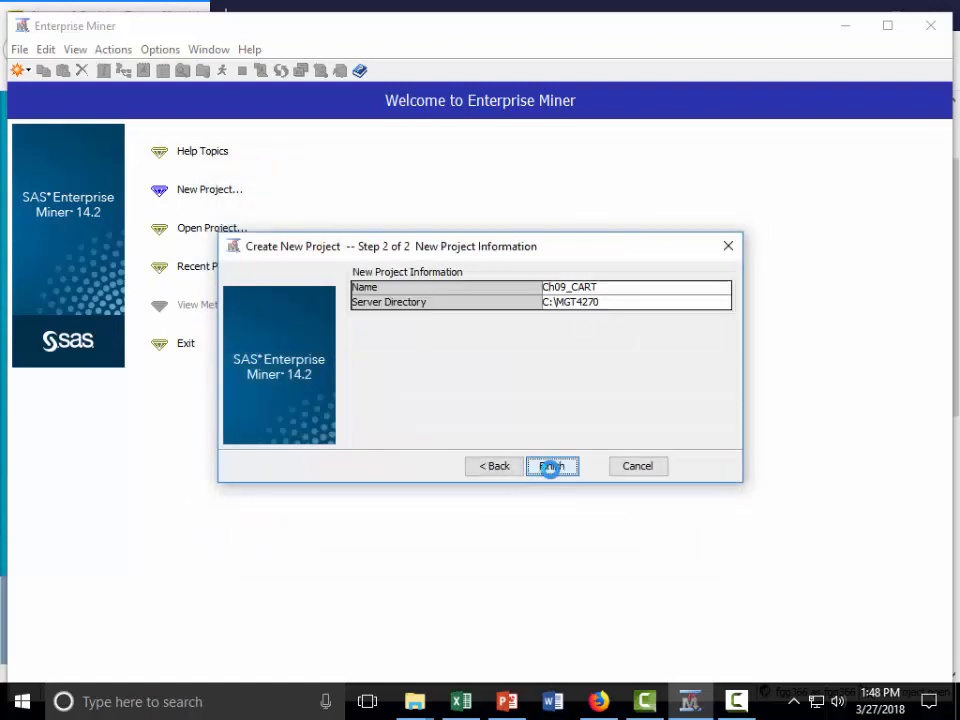
click(553, 466)
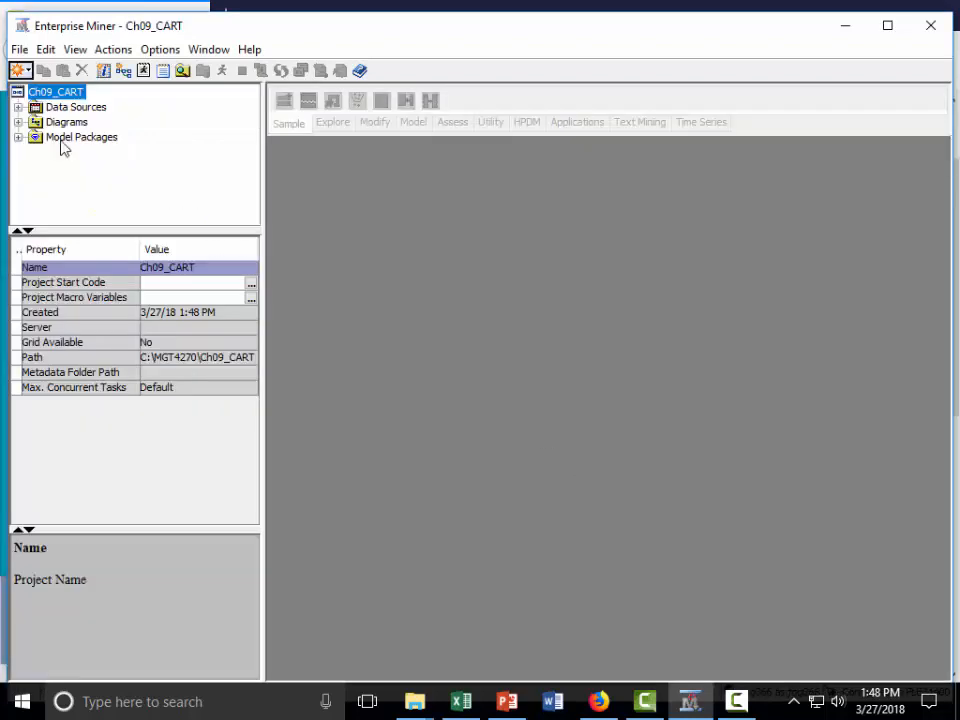
Step: Create a new library named MGT4270 with the BASE engine and the path C:\MGT4270
click(28, 71)
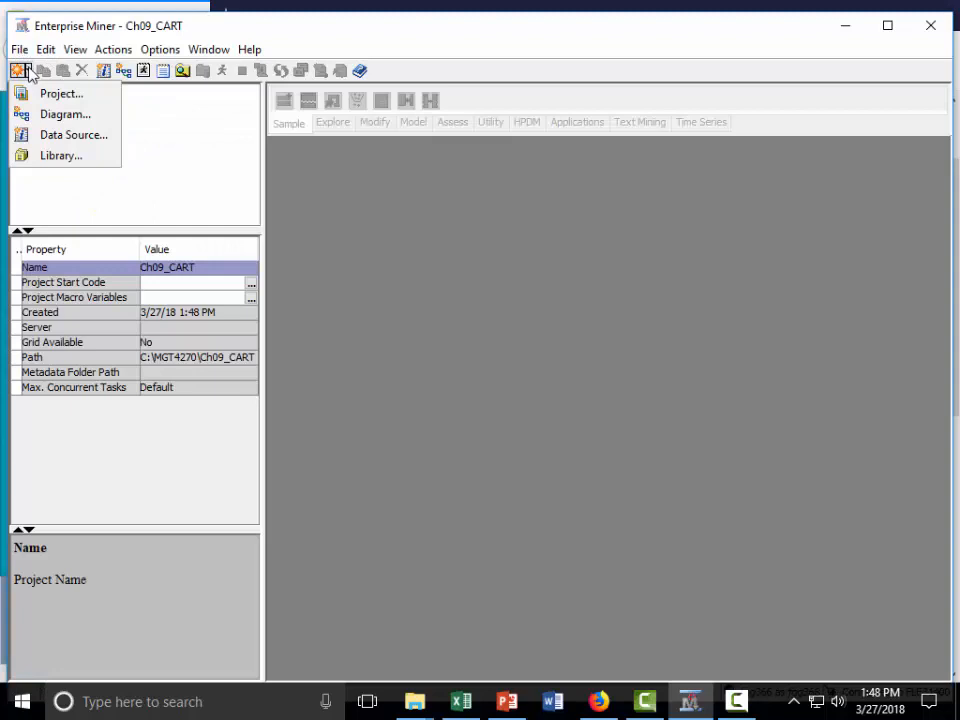
click(72, 156)
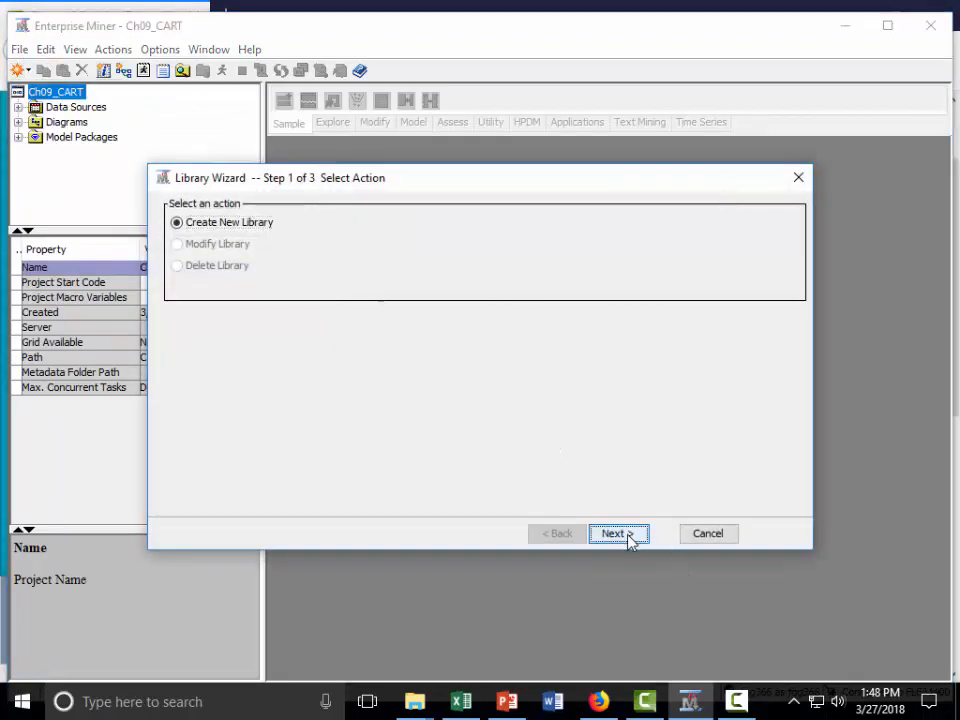
click(629, 537)
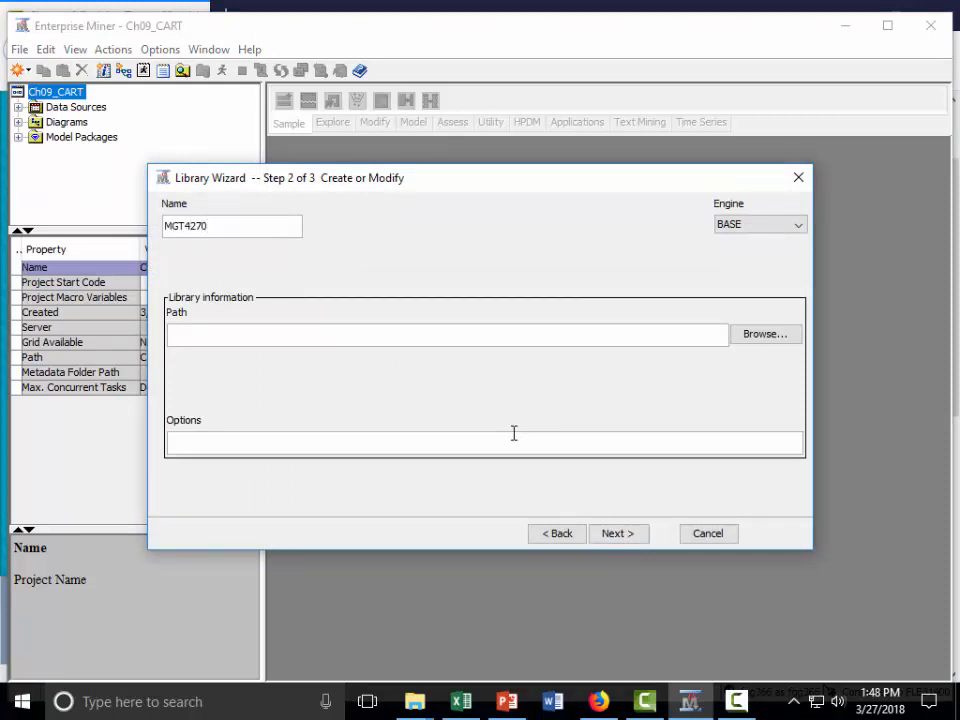
click(766, 335)
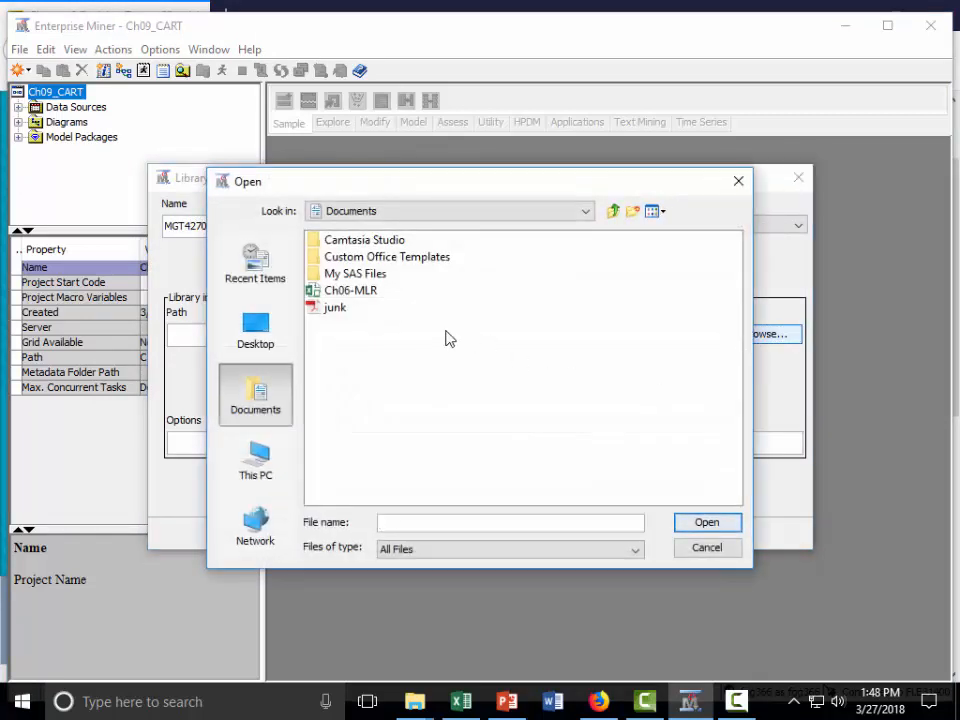
click(257, 465)
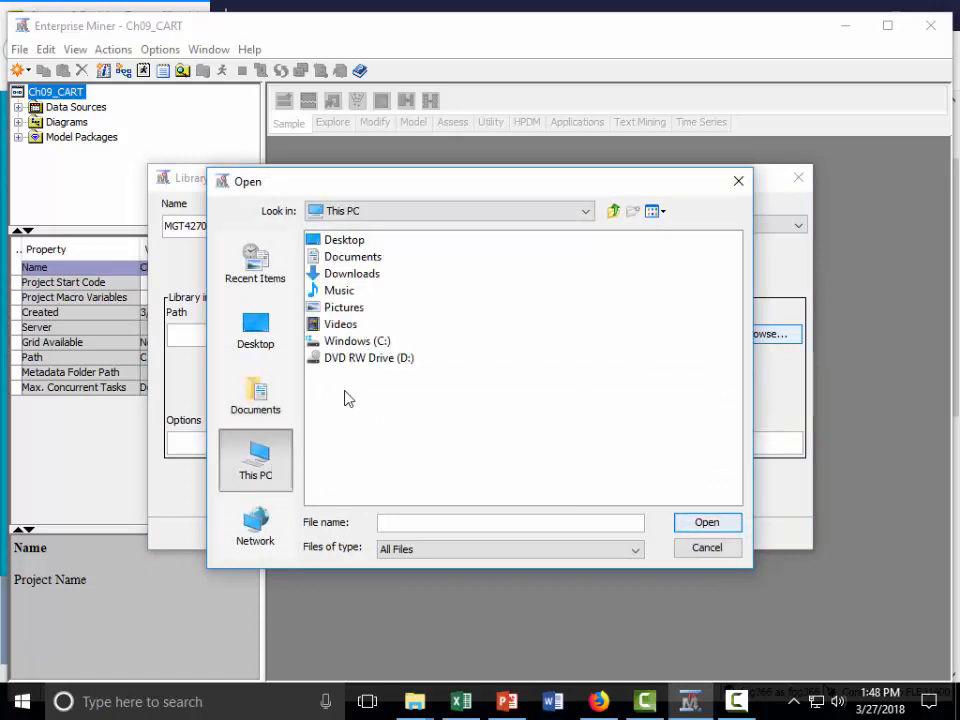
double_click(358, 341)
click(347, 273)
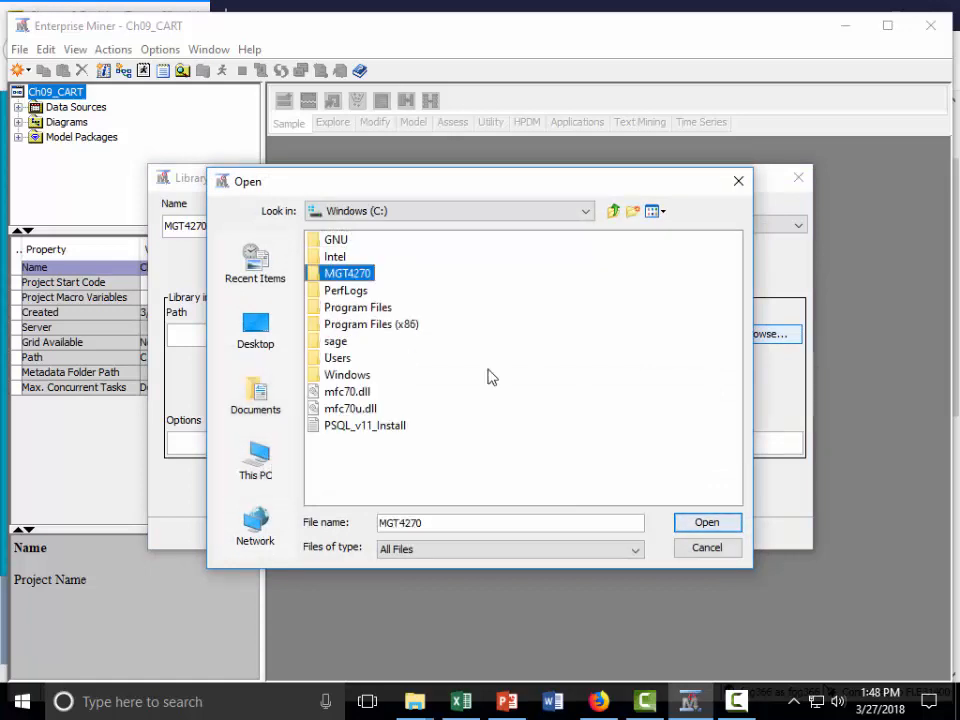
click(707, 522)
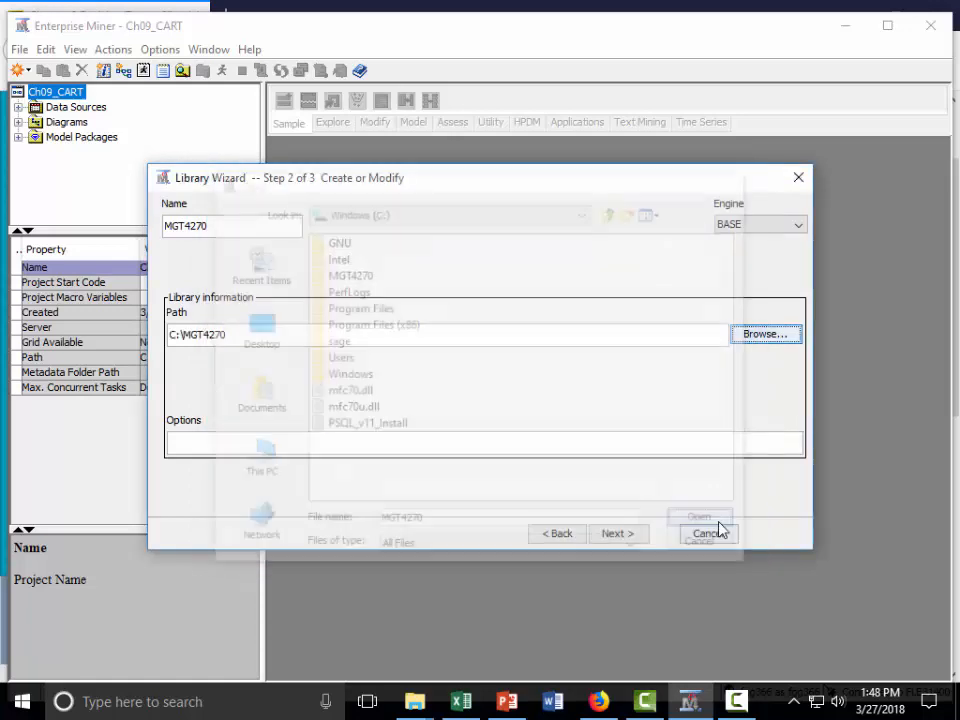
click(619, 536)
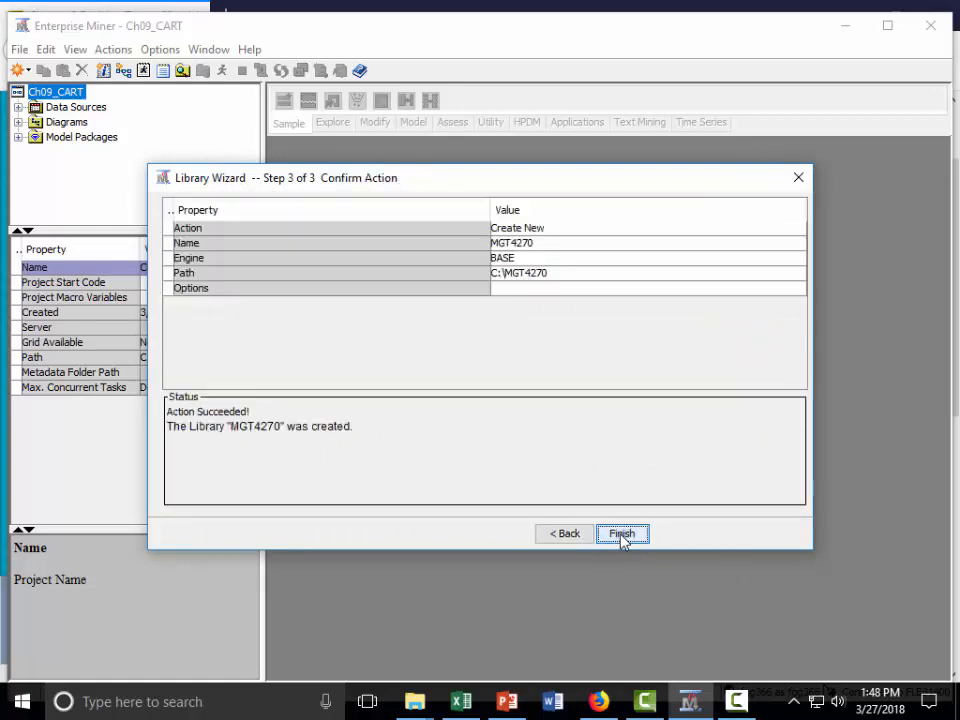
click(621, 534)
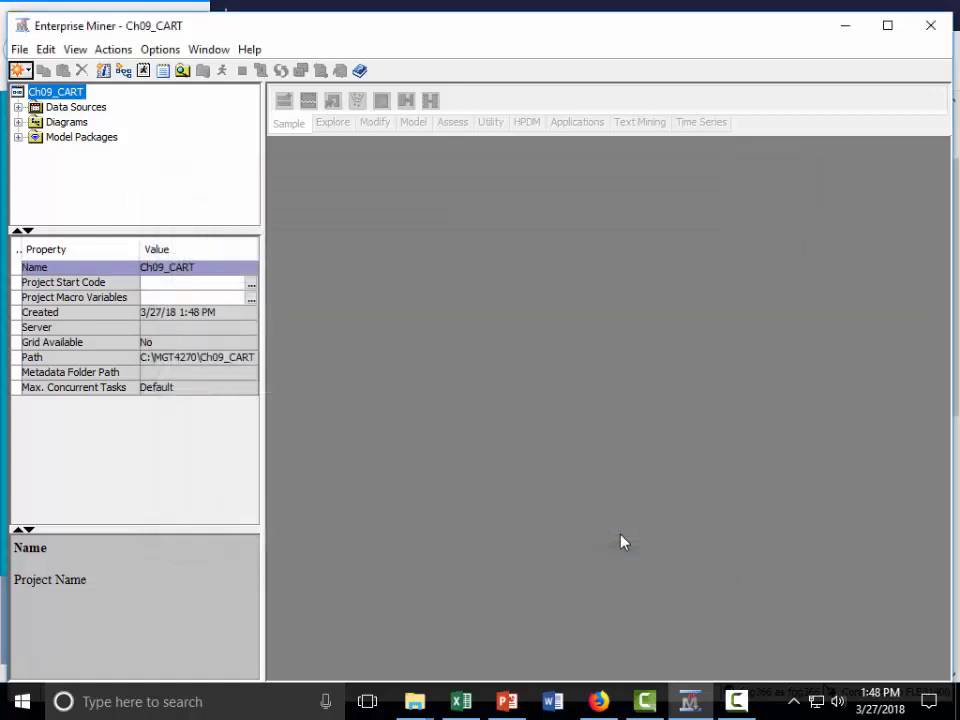
Step: Create a new diagram named CART in the project
right_click(35, 122)
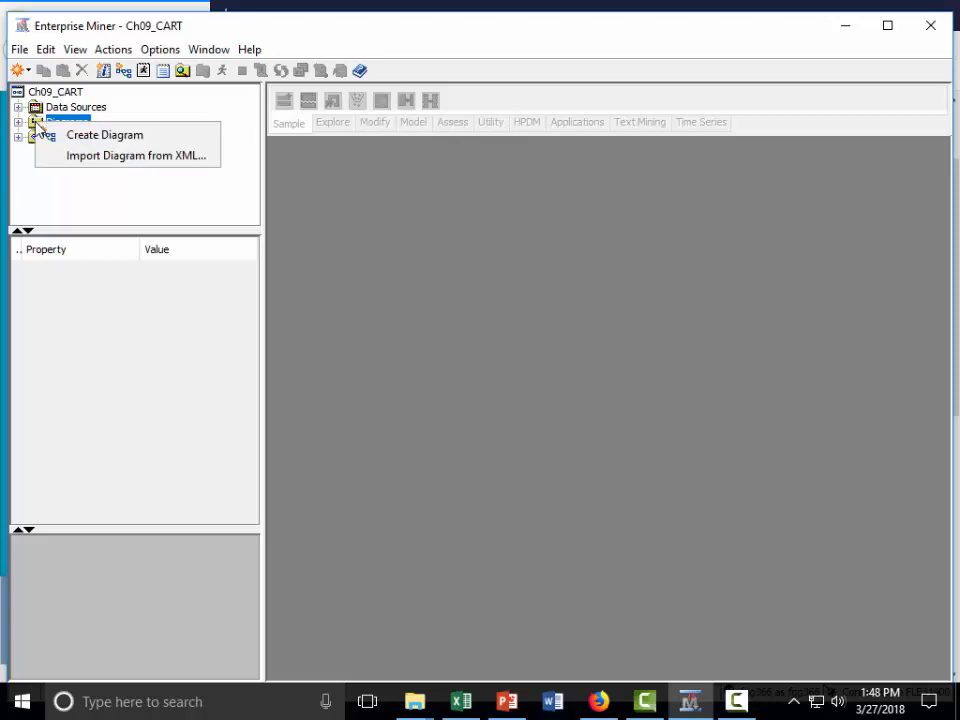
click(94, 137)
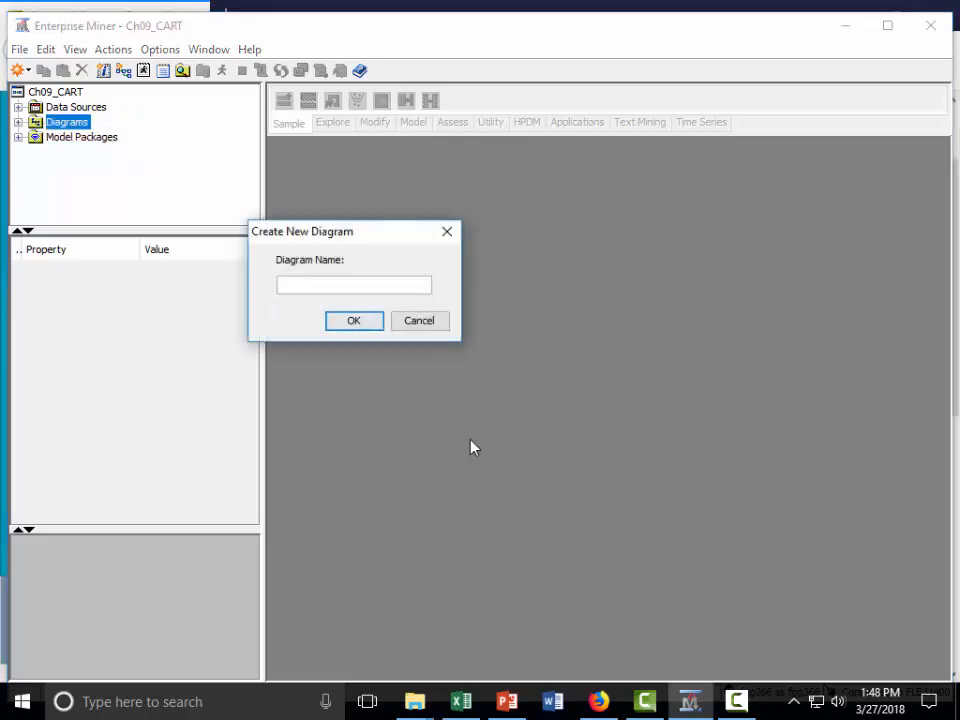
text(C)
key(BackSpace)
text(CART)
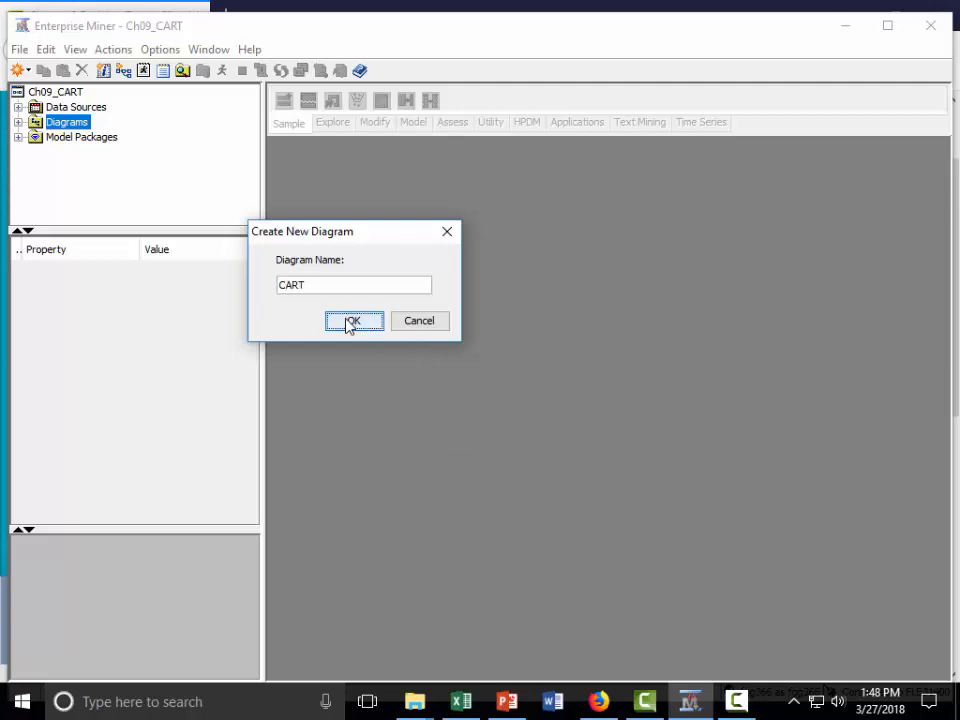
click(350, 322)
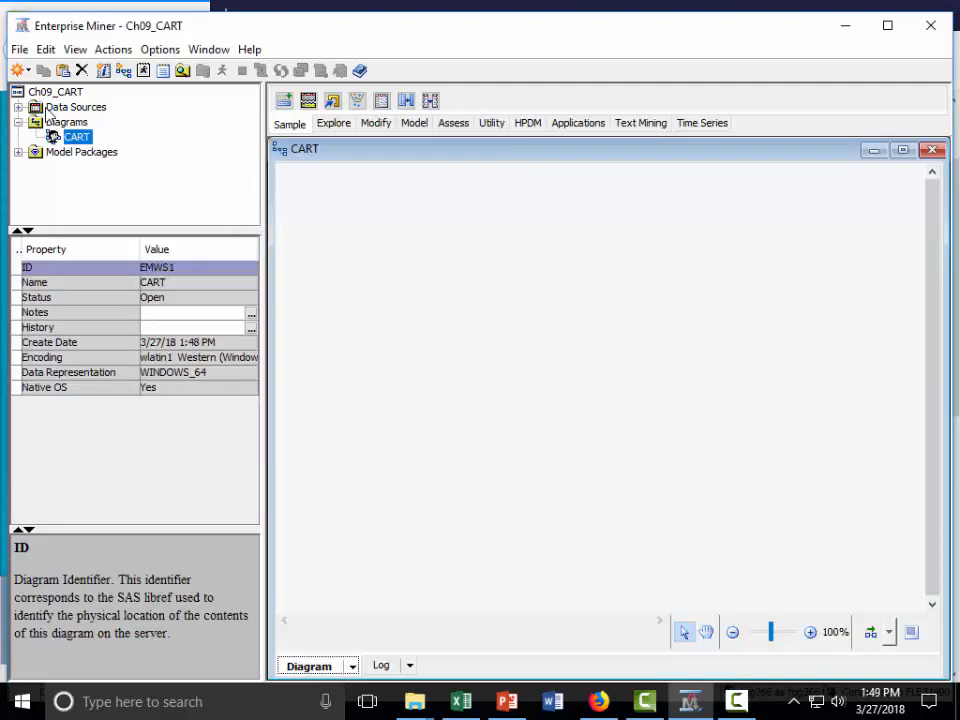
Step: Start a new data source from a SAS table, using the Universalbank table in the Mgt4270 library
click(34, 108)
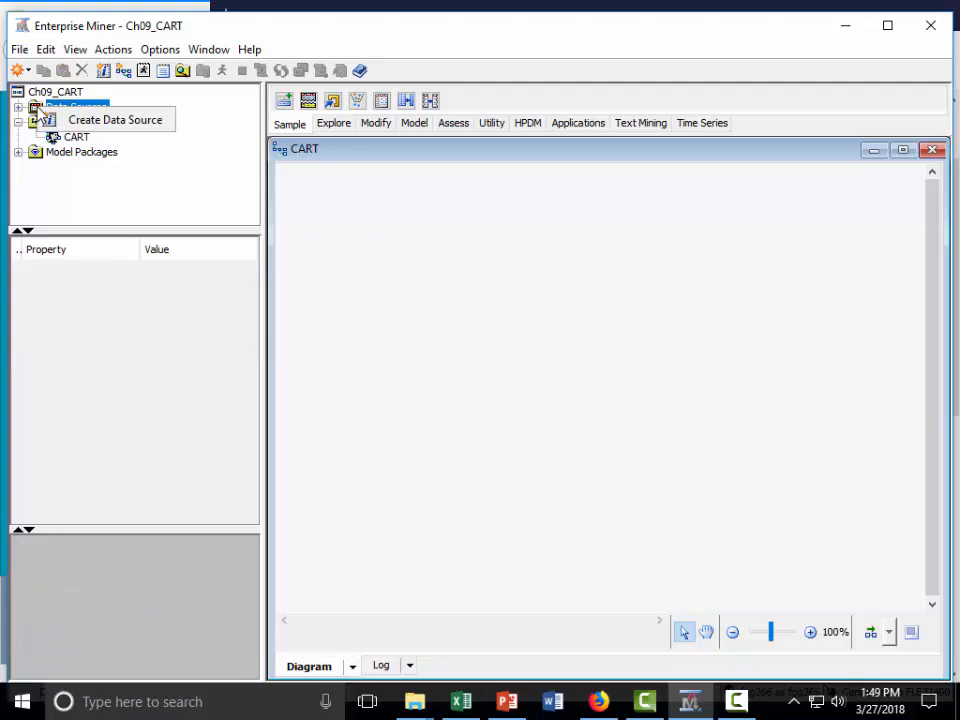
click(130, 121)
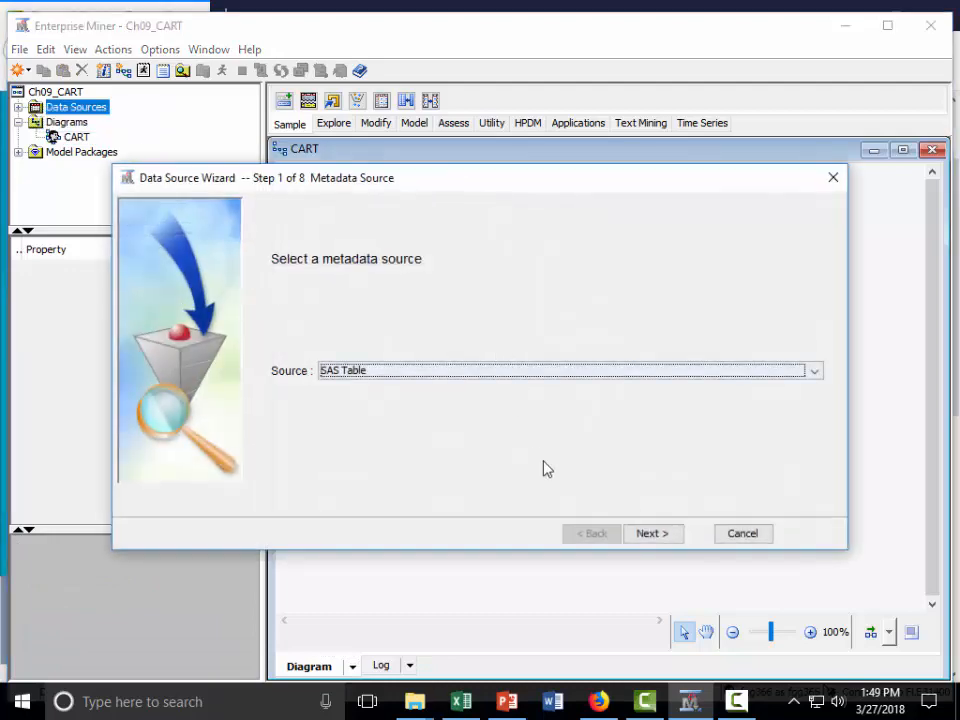
click(661, 535)
click(803, 377)
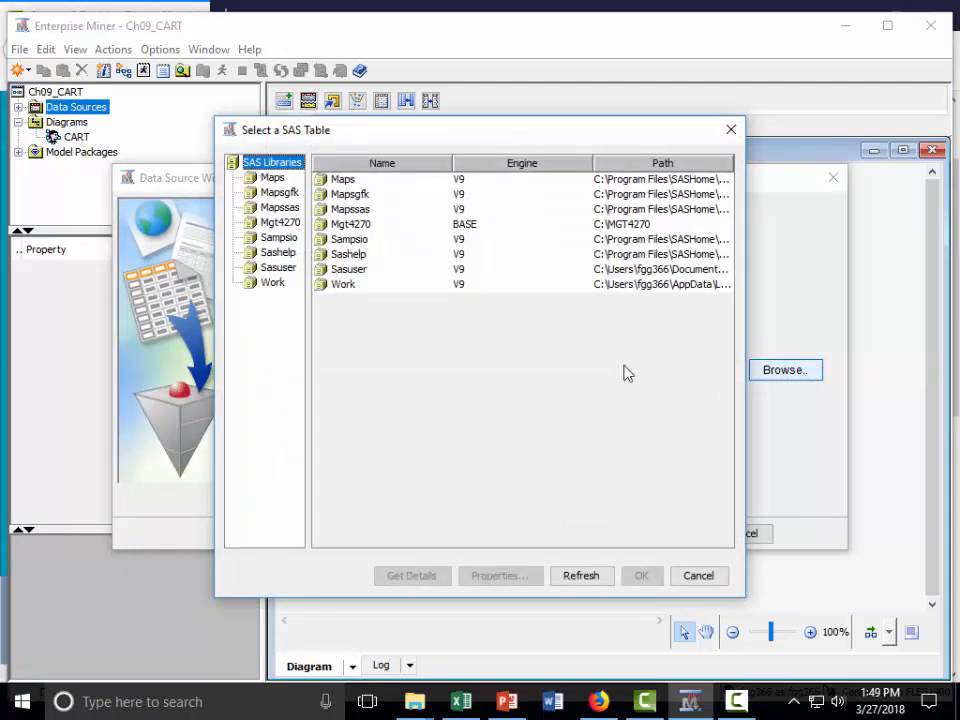
click(272, 223)
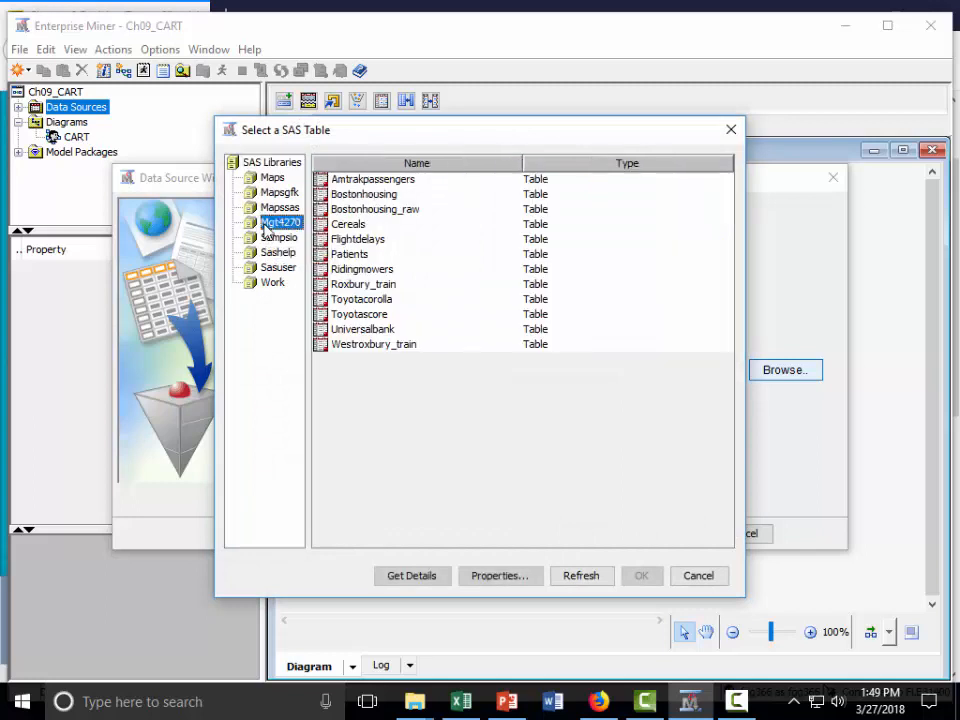
click(375, 329)
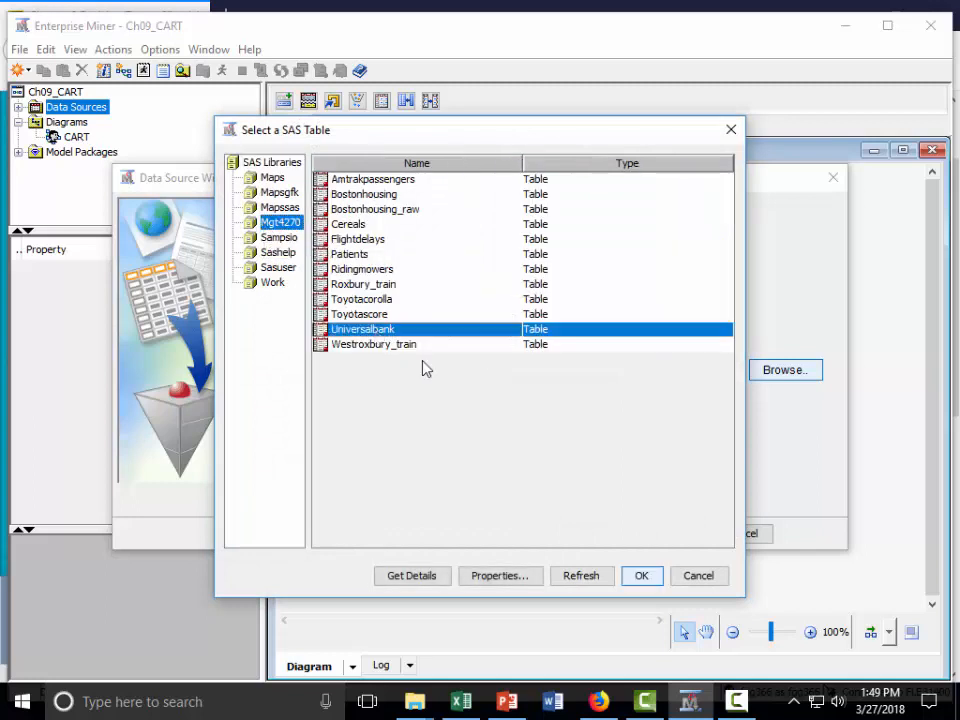
click(641, 576)
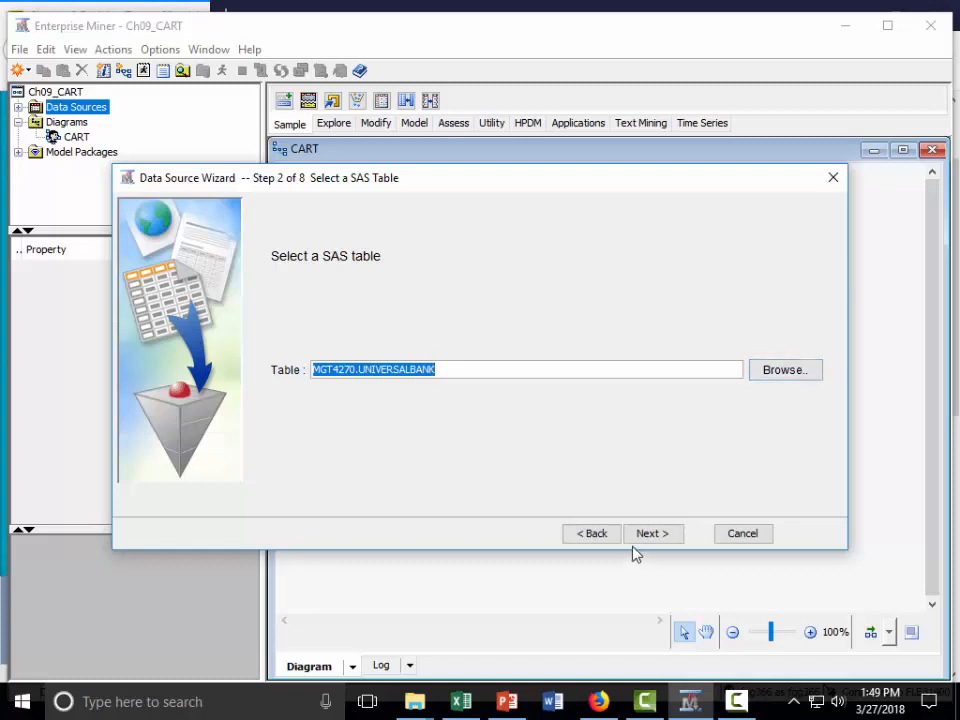
click(666, 536)
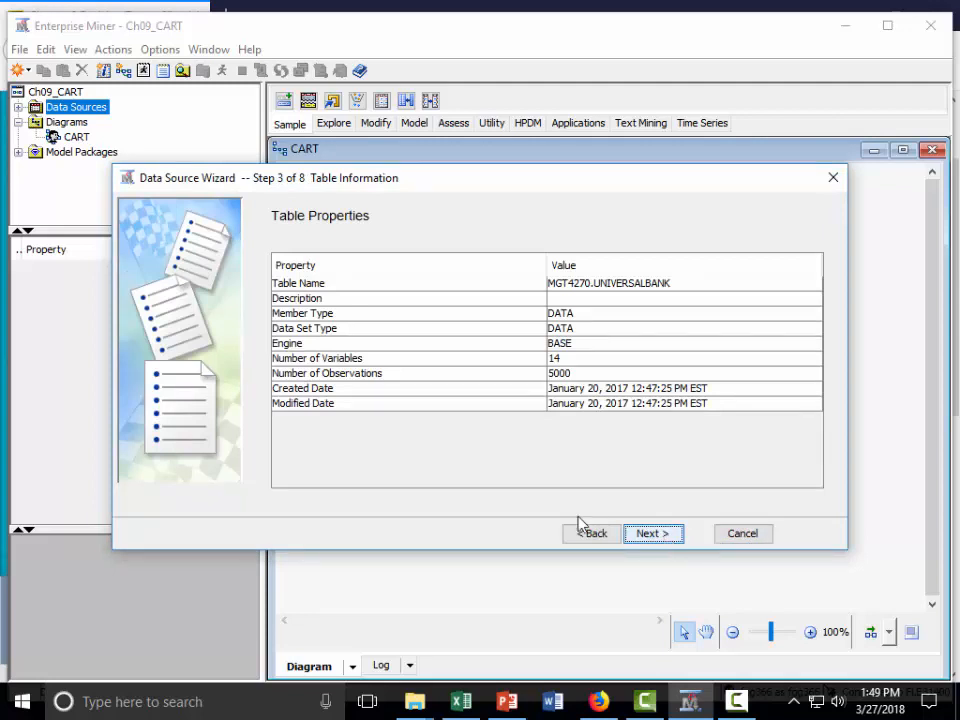
Step: Accept the table properties and apply the Advanced metadata advisor option to the data source
click(651, 535)
click(500, 455)
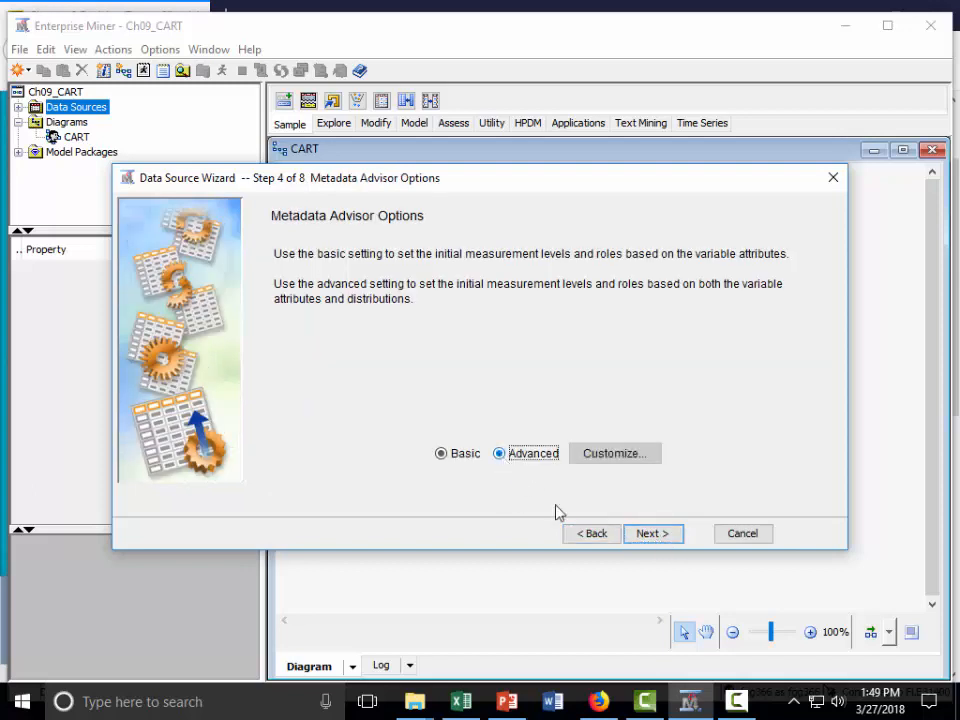
click(648, 535)
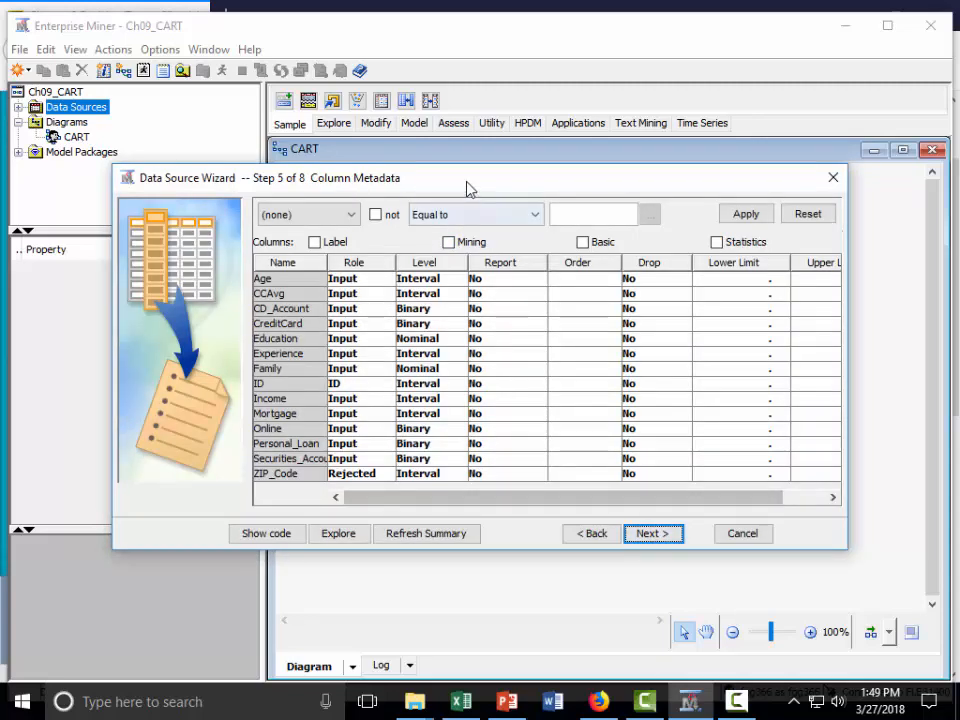
Step: Enlarge the column metadata view and set the role of the Personal_Loan variable to Target
drag(466, 186, 484, 78)
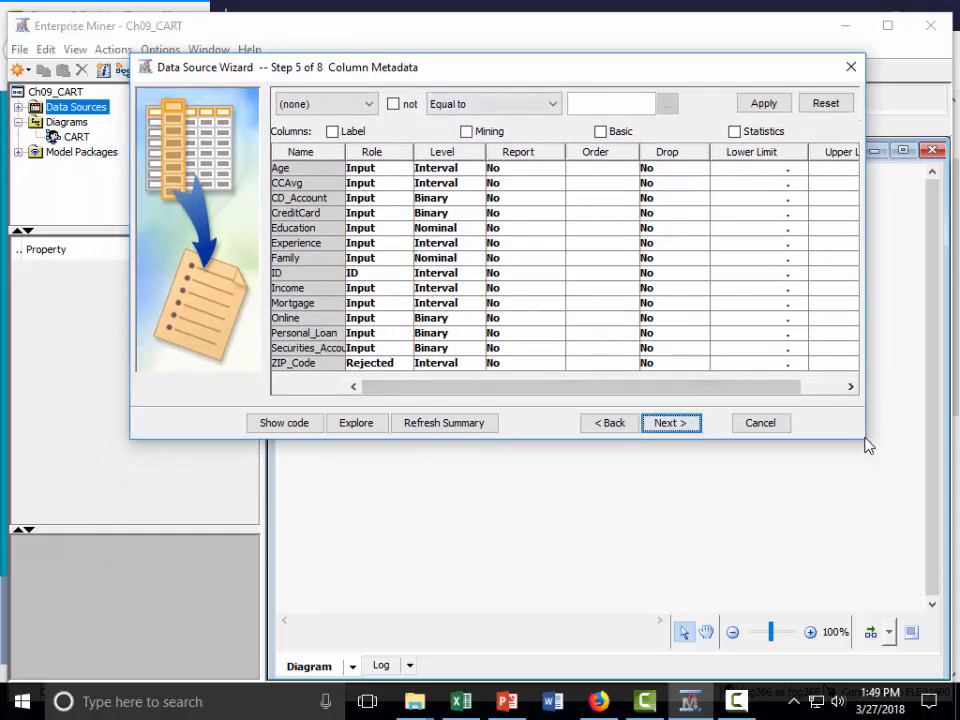
drag(863, 438, 813, 582)
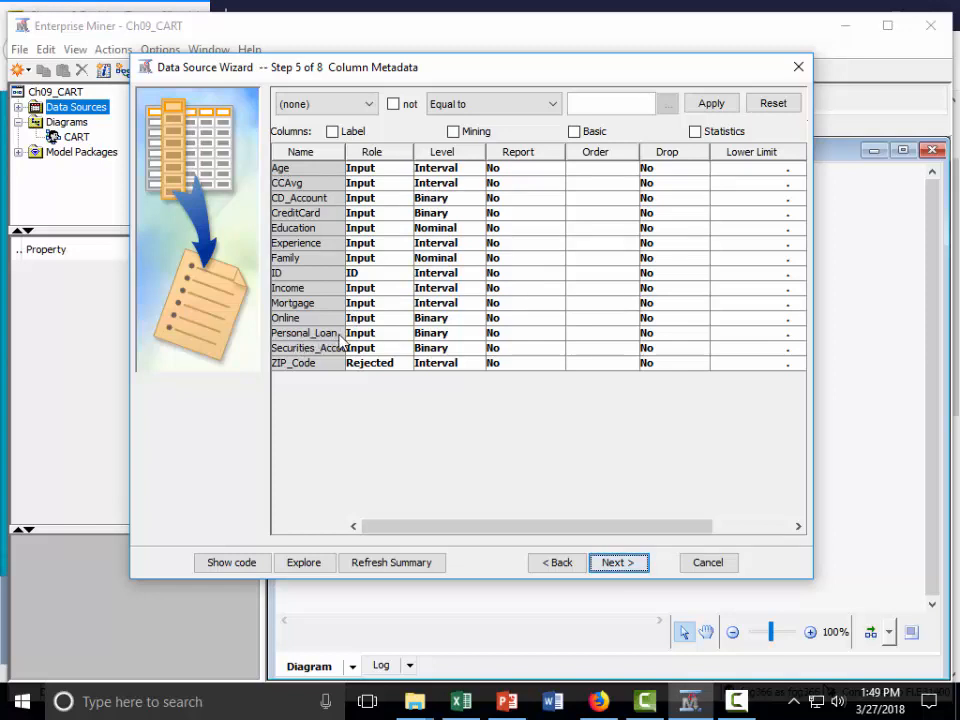
click(403, 335)
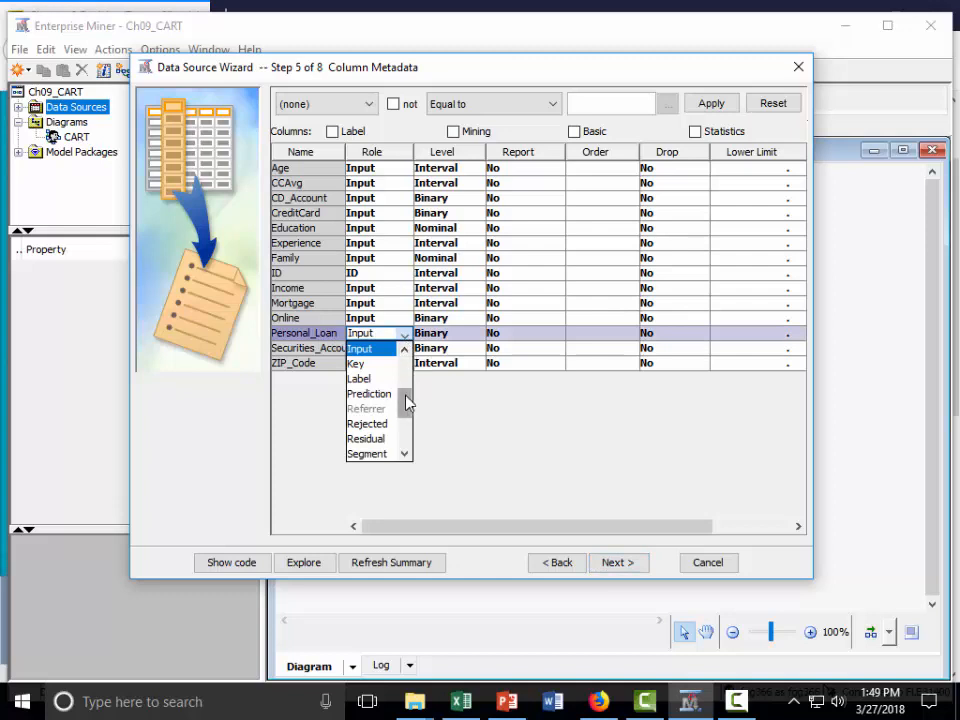
drag(407, 405, 409, 422)
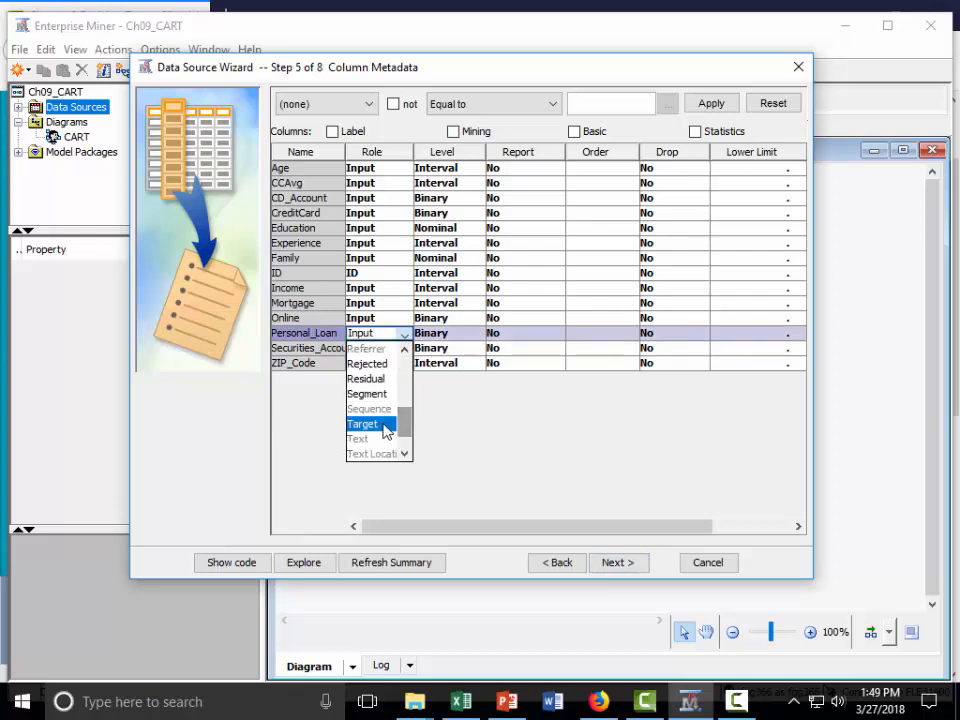
click(362, 424)
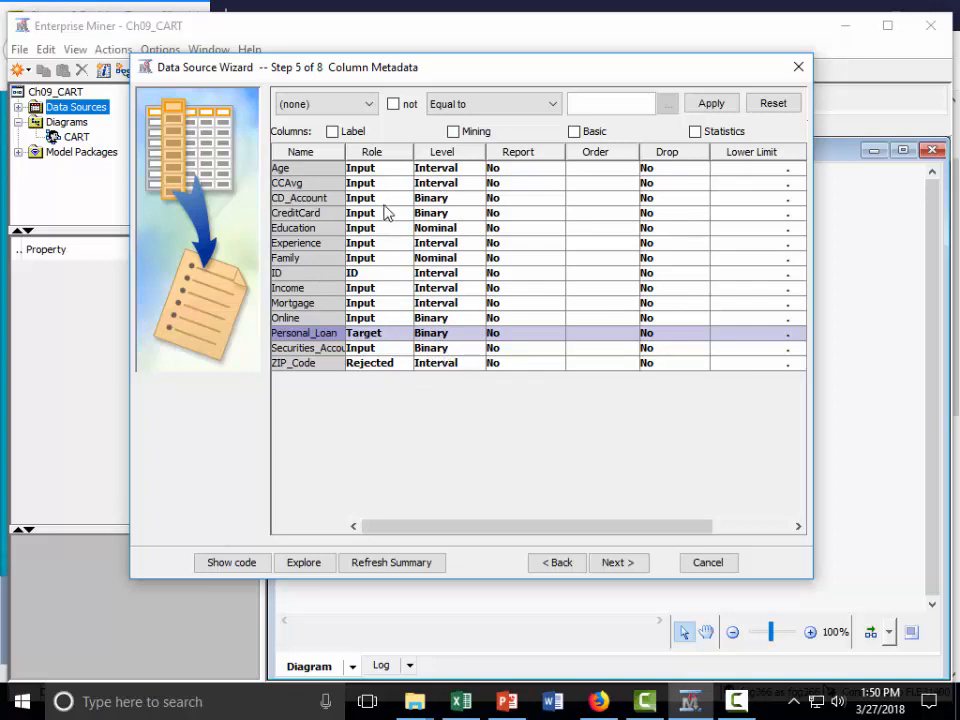
Step: Explore the sample statistics and distribution of the Experience variable, and return to the column metadata
click(325, 249)
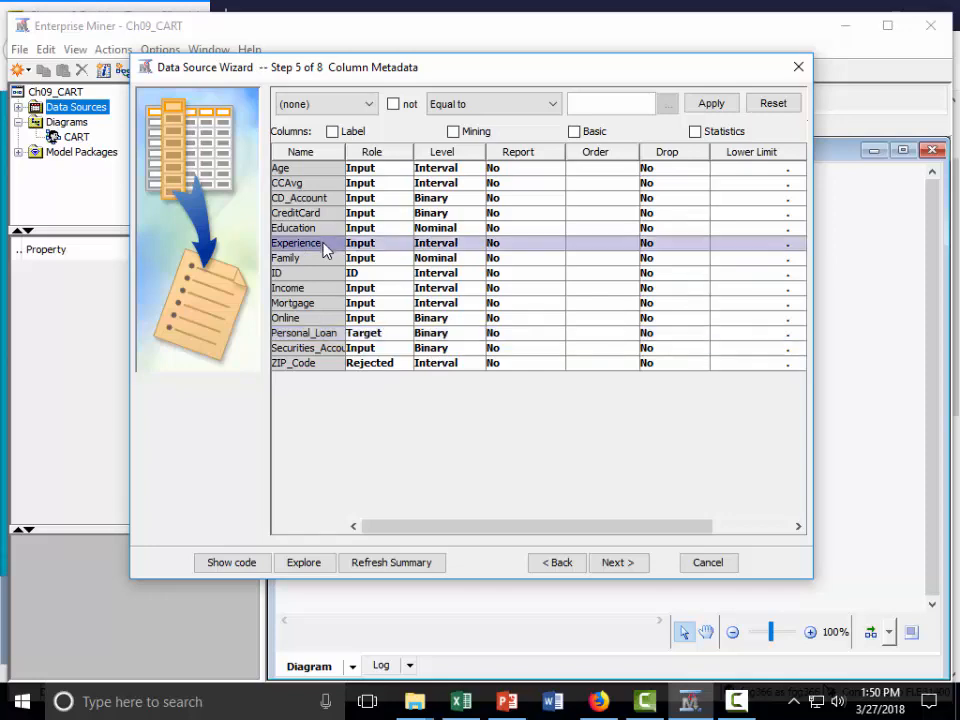
click(305, 564)
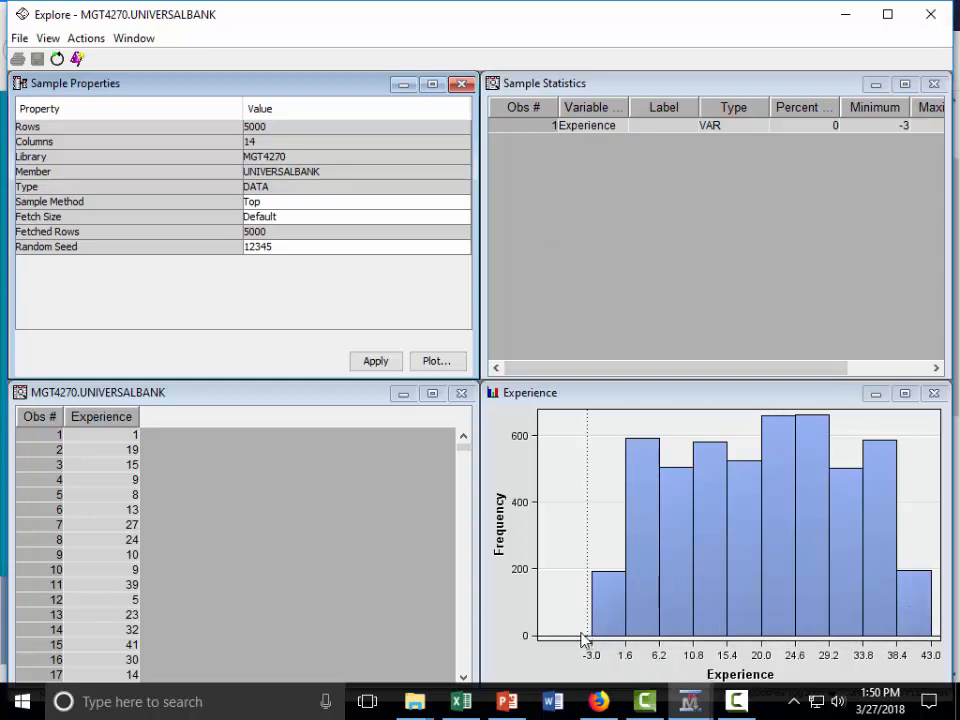
click(929, 15)
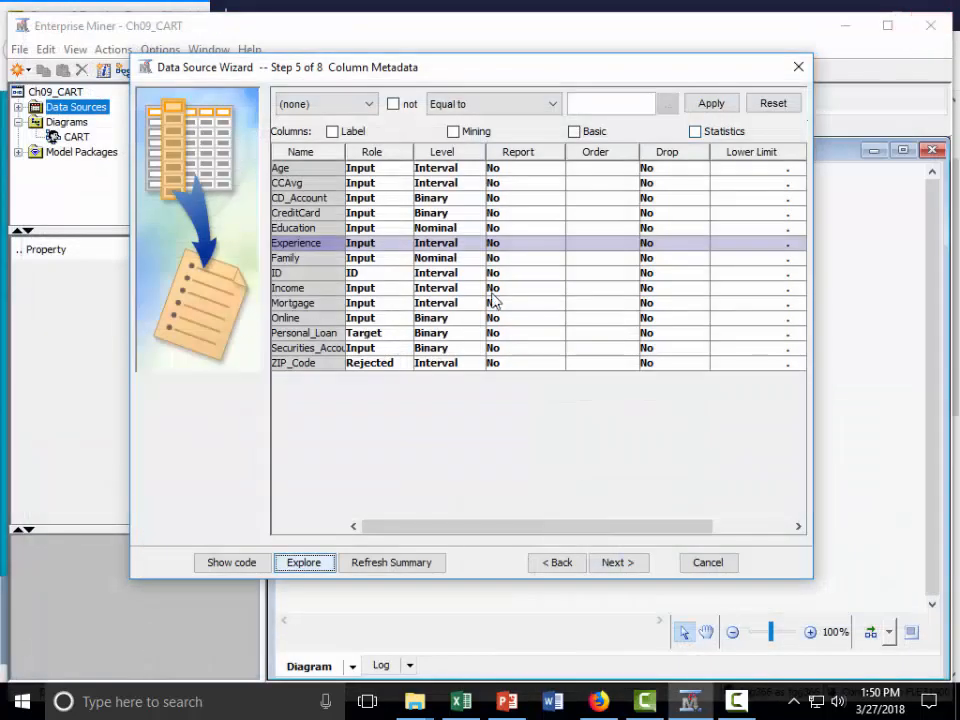
click(615, 564)
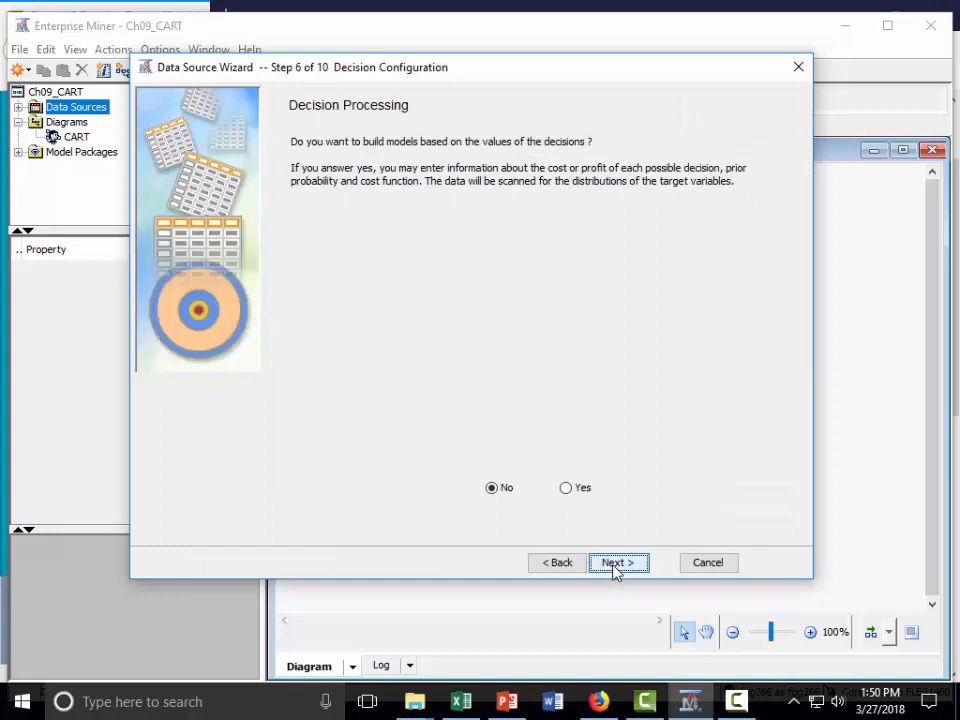
click(619, 566)
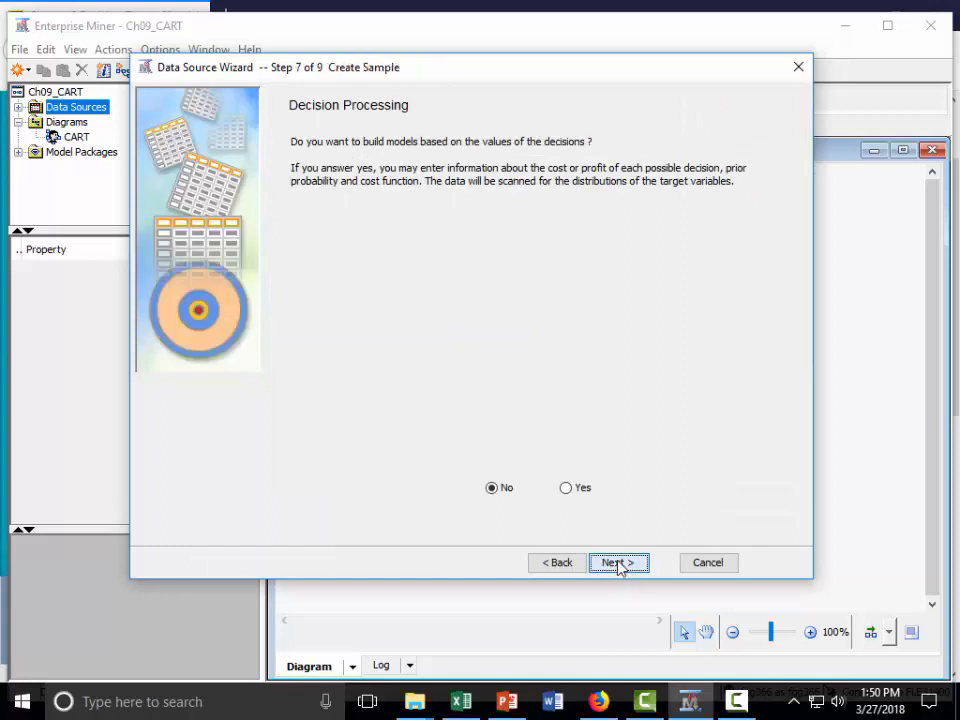
click(620, 565)
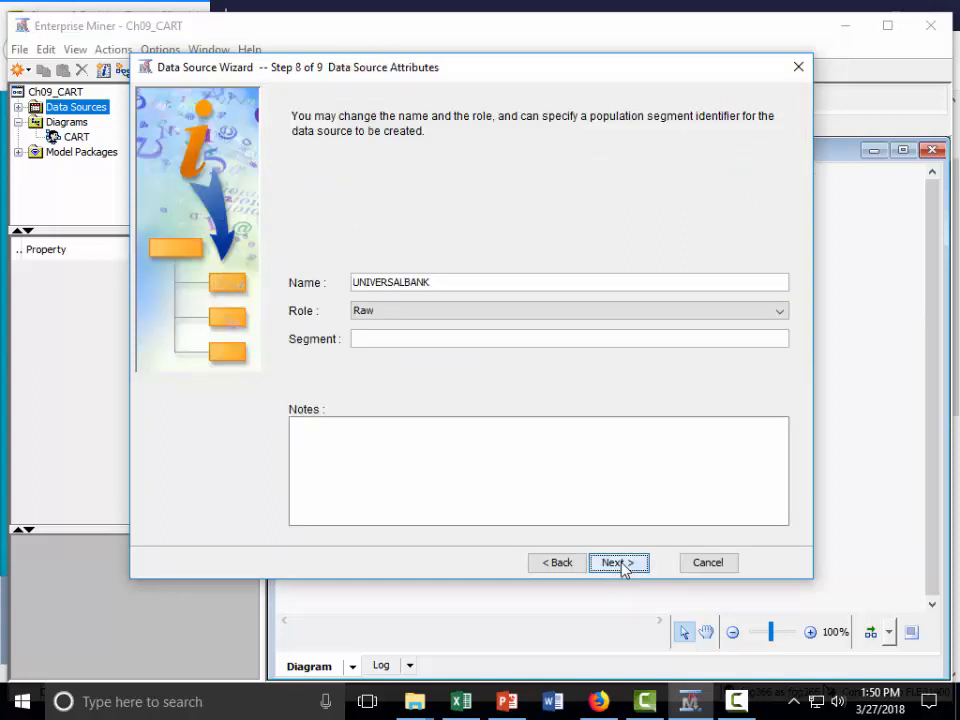
click(620, 564)
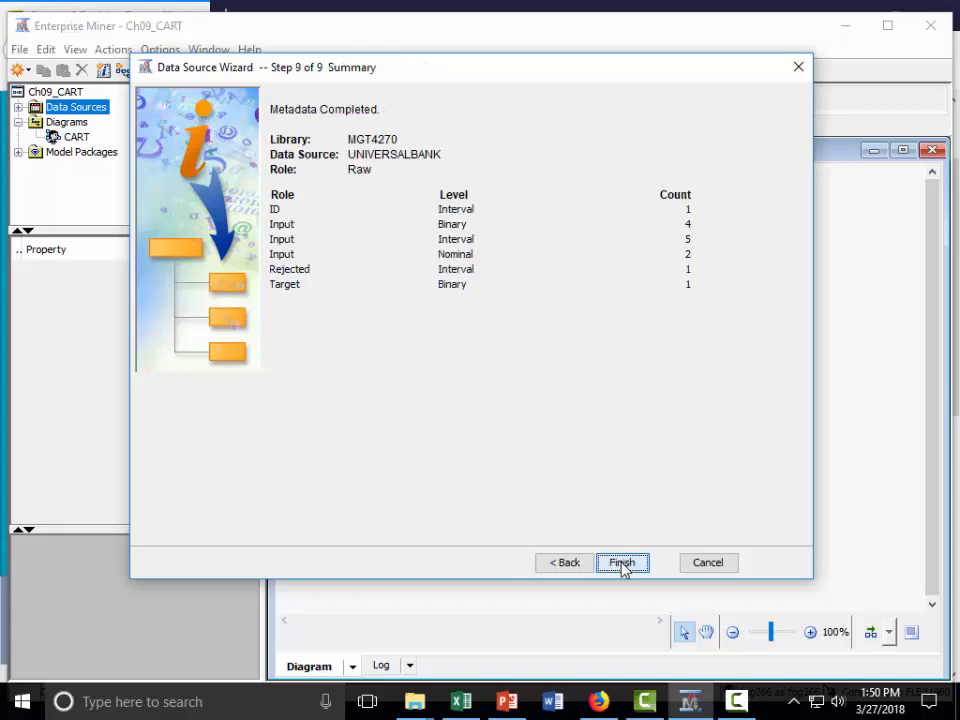
click(560, 566)
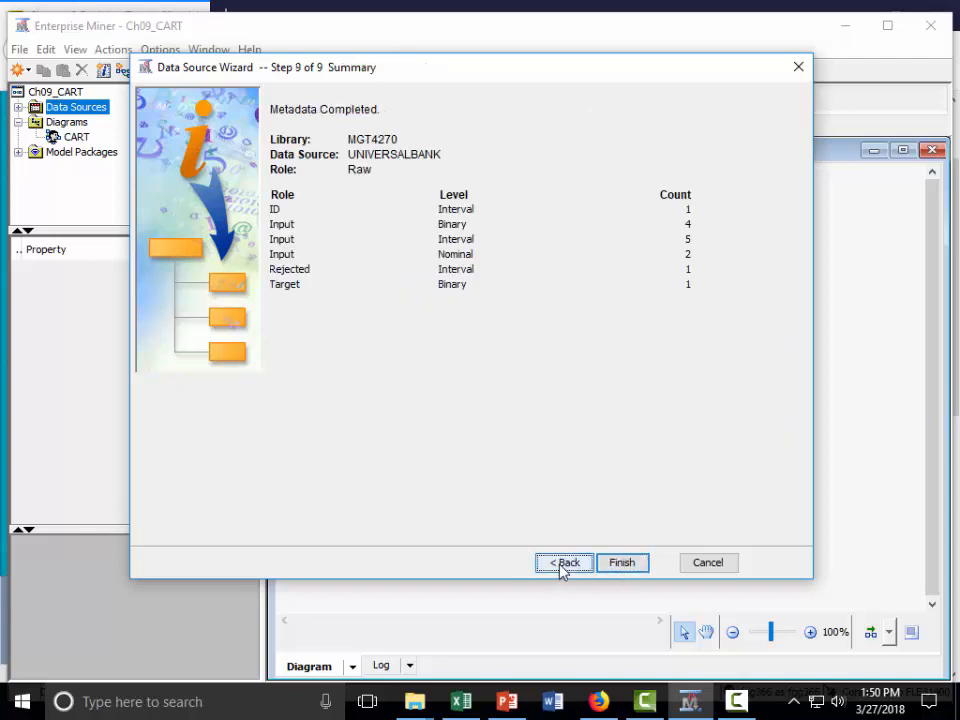
click(560, 565)
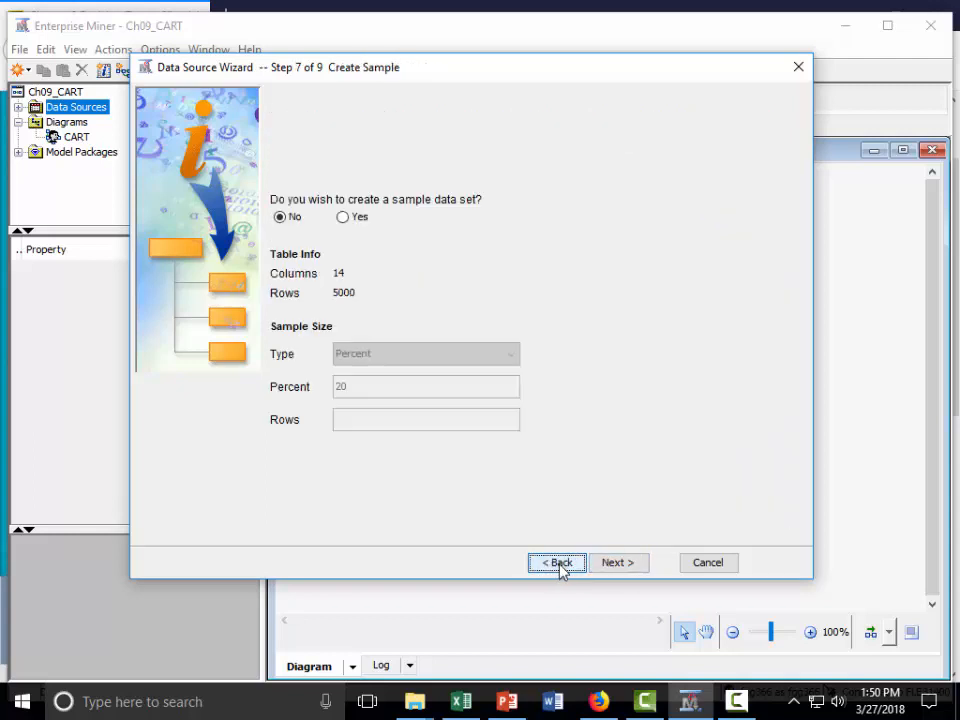
click(560, 565)
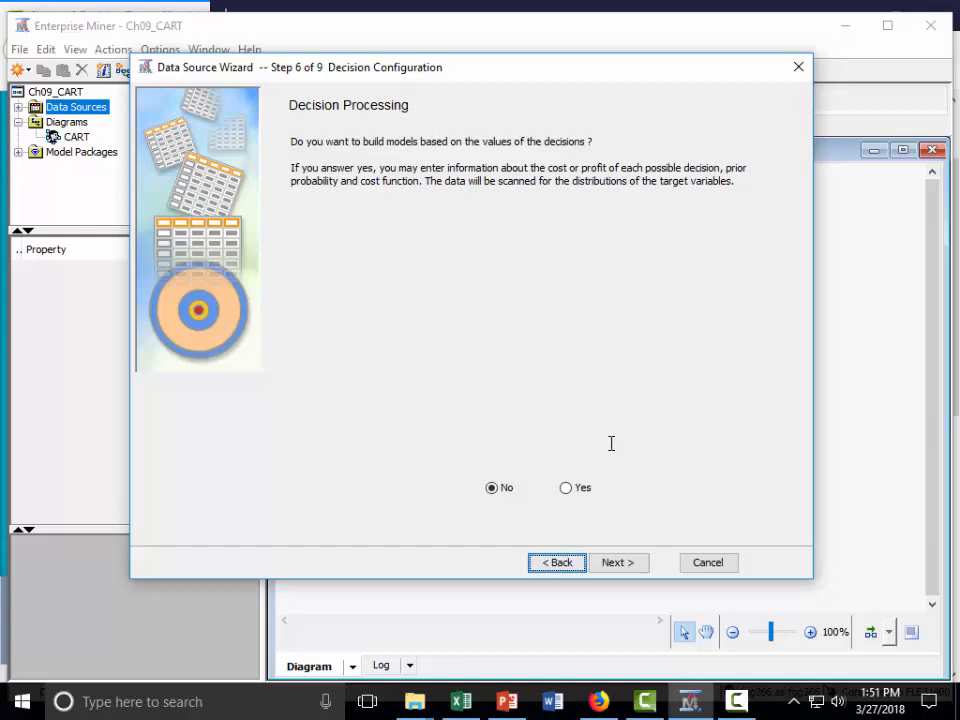
key(Return)
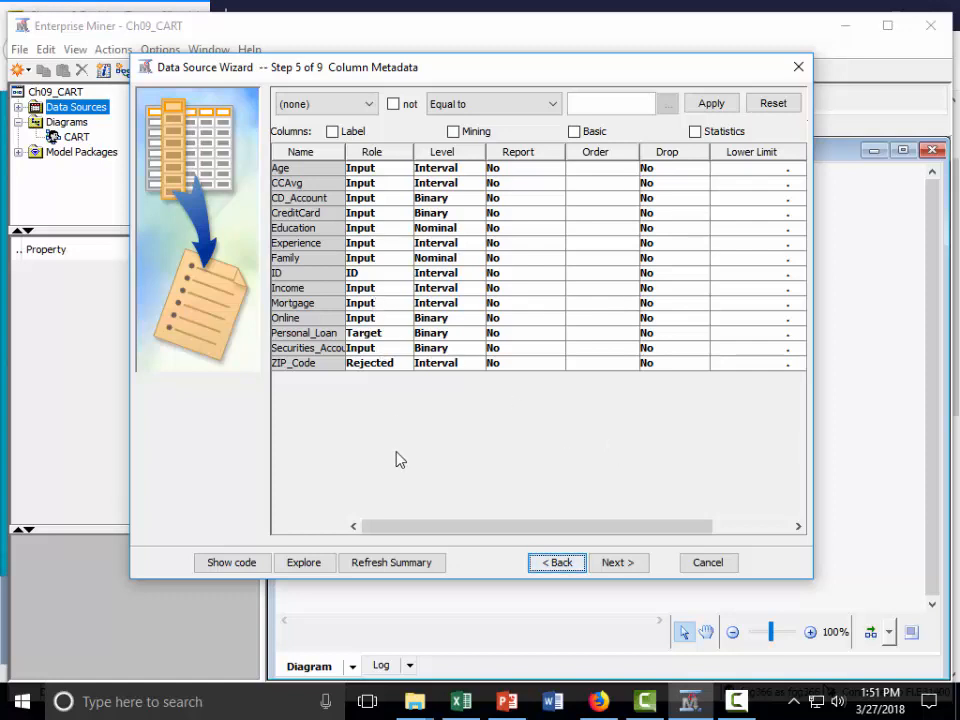
Step: Enable building models based on the values of the decisions and check the prior probabilities of the Personal_Loan target
click(622, 566)
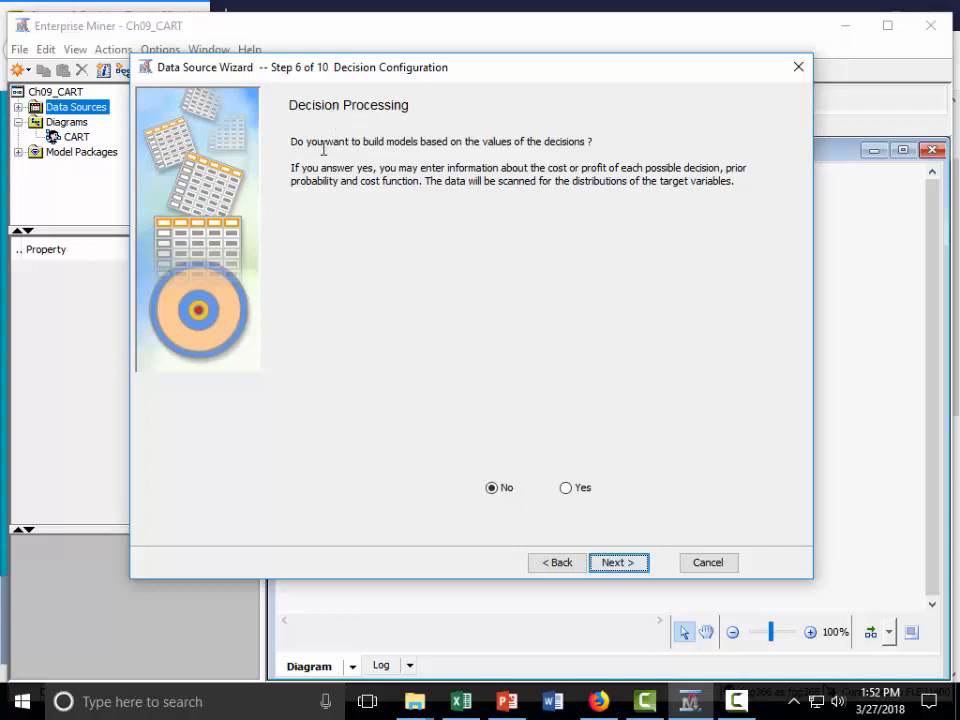
click(566, 490)
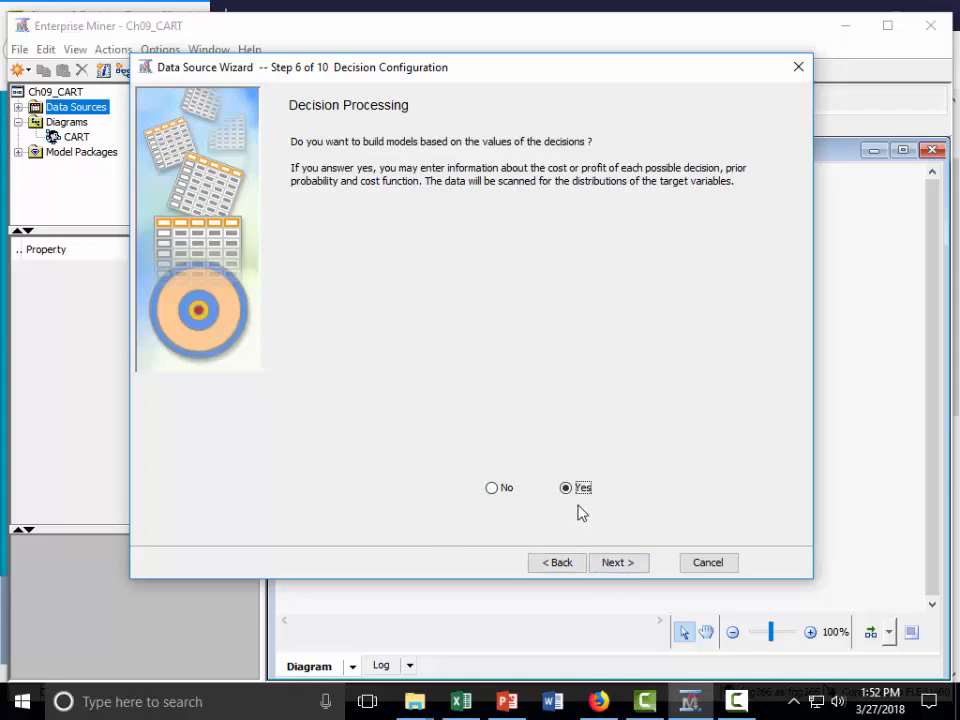
click(618, 564)
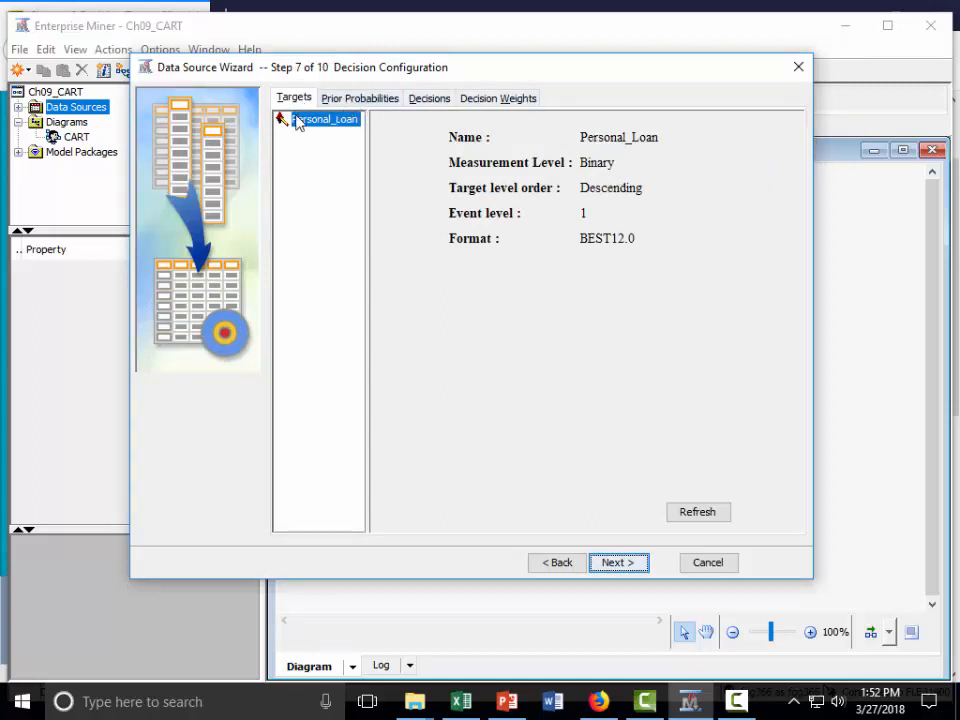
click(357, 99)
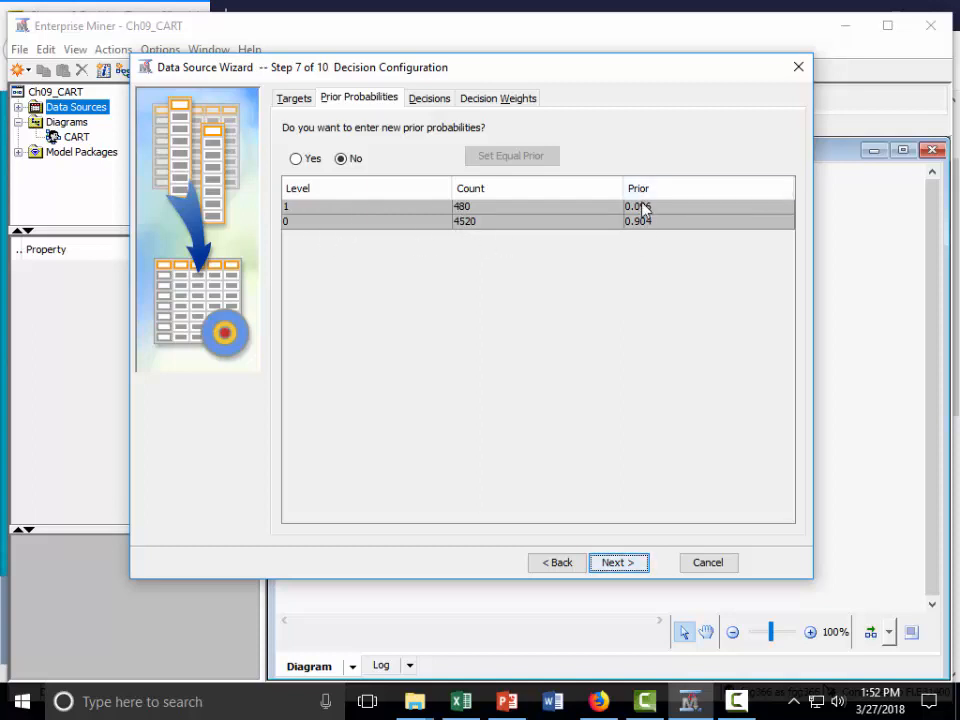
Step: Rename DECISION1 as PesronalLoan1 and DECISION2 as PersonalLoan0 in the decision list
click(429, 100)
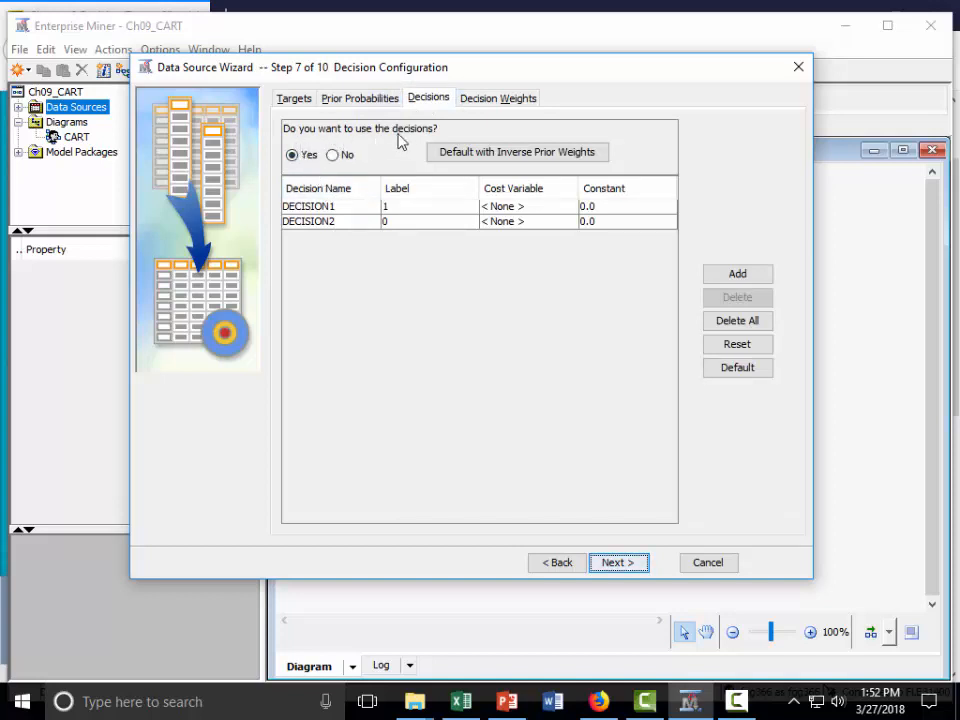
click(338, 207)
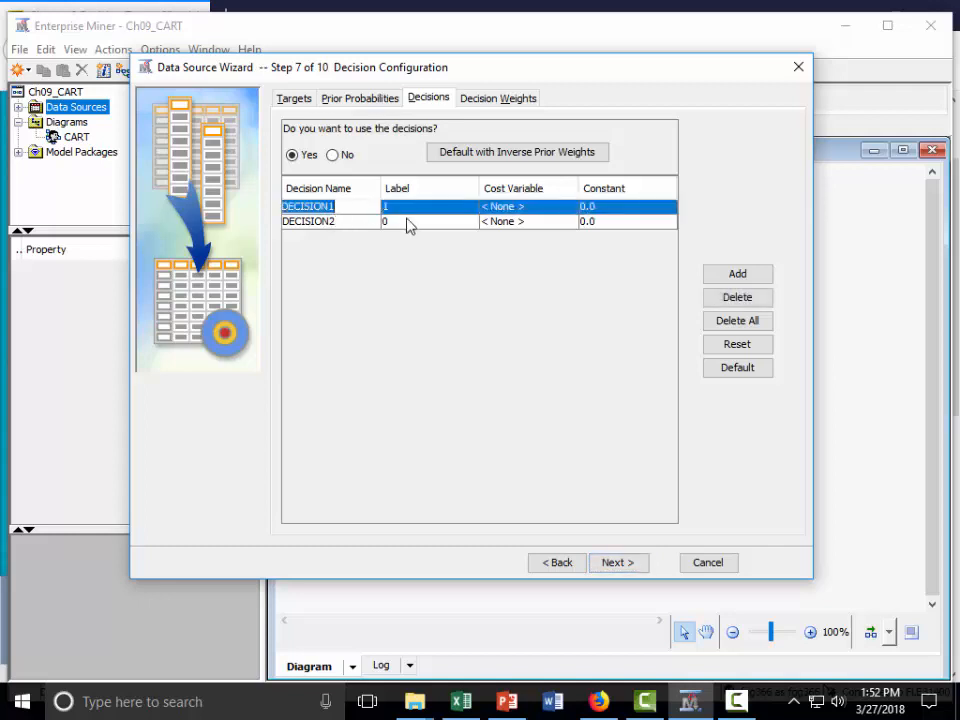
text(Pes)
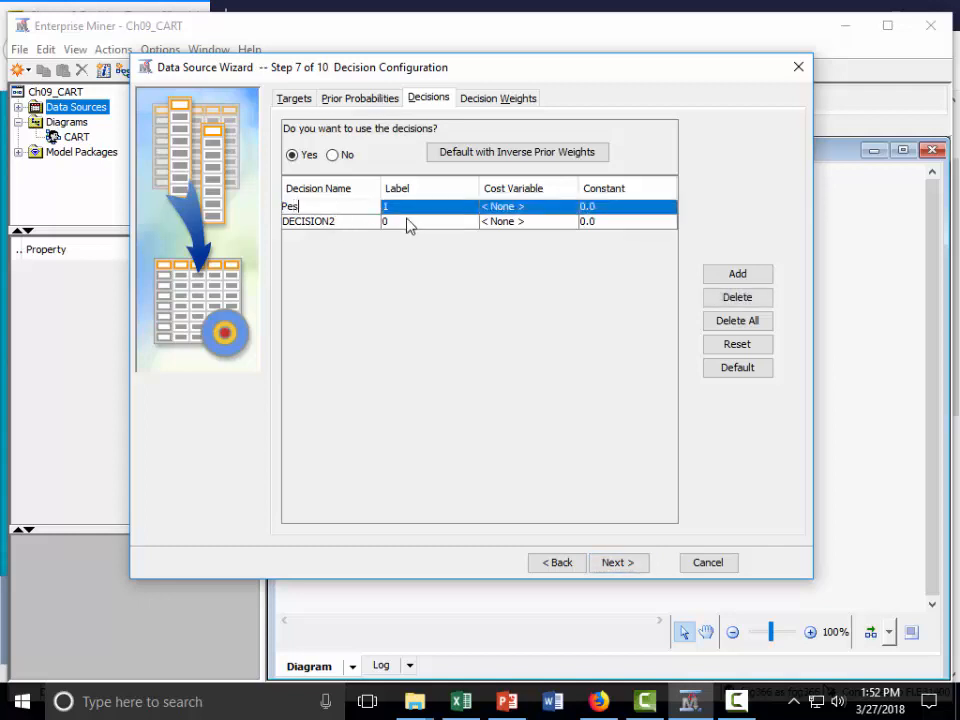
text(ronalLoan1)
double_click(346, 222)
text(Perso)
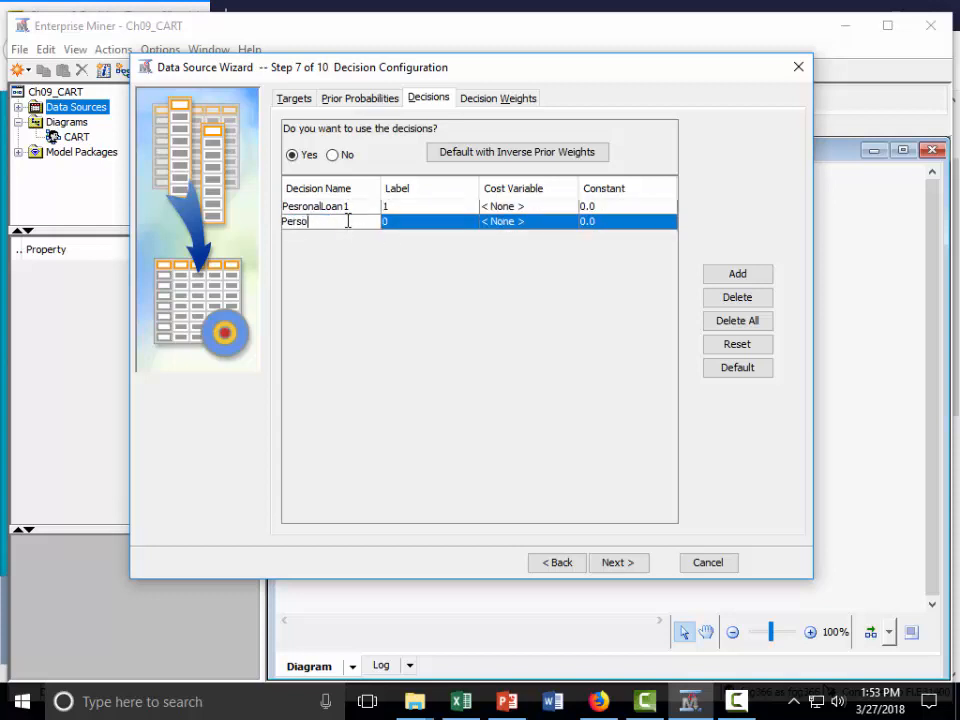
text(nalLoan0)
Step: Set the cost variable of both decisions to Constant, keeping the constant at 0.0
click(535, 207)
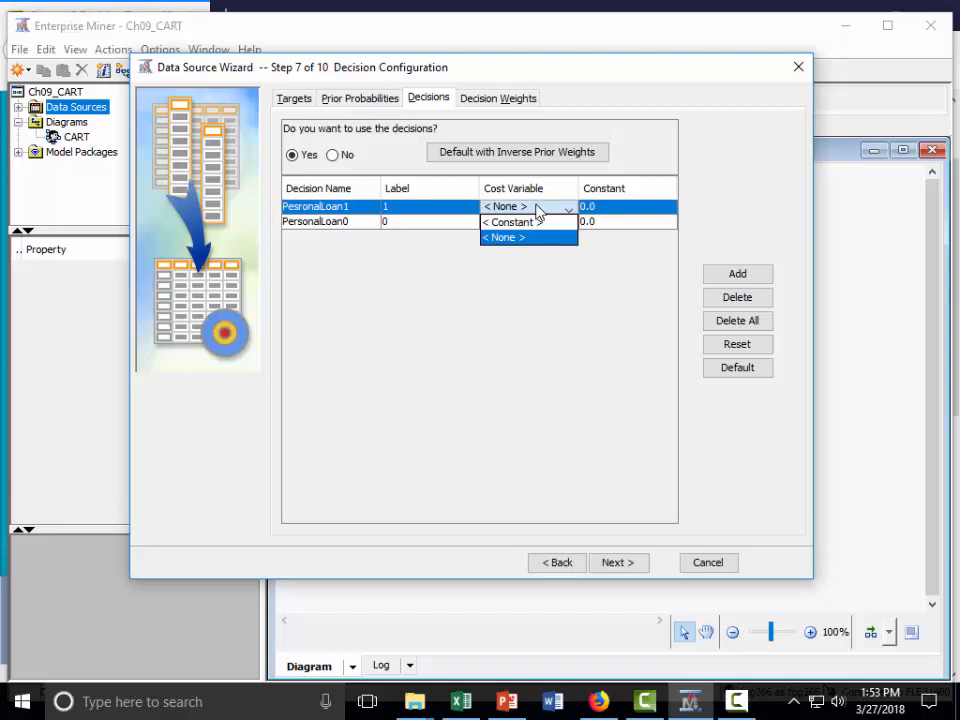
click(537, 208)
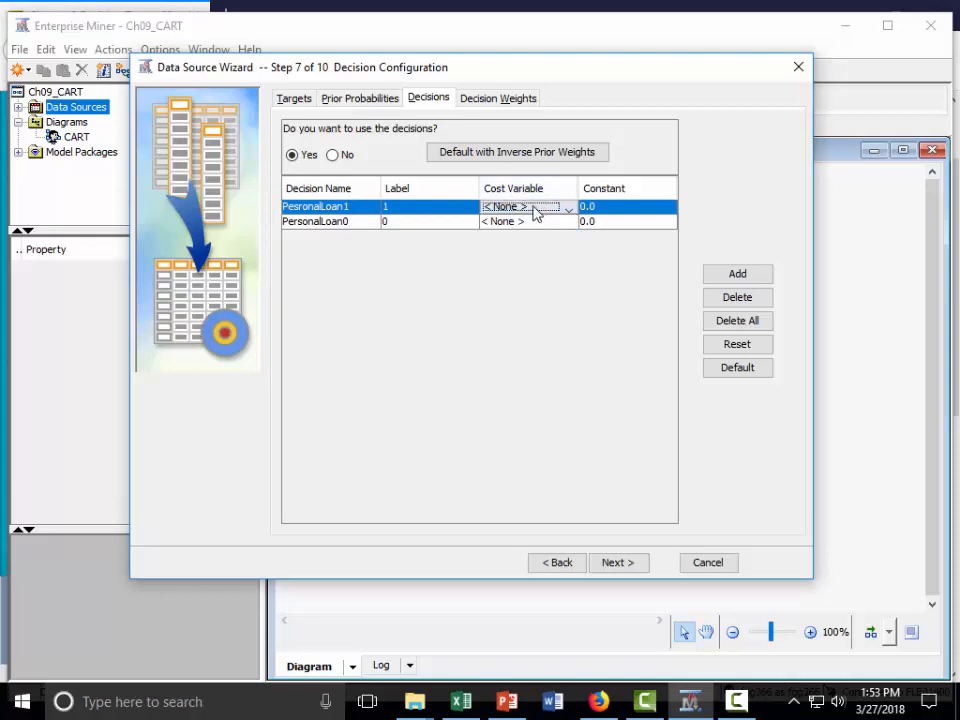
click(570, 210)
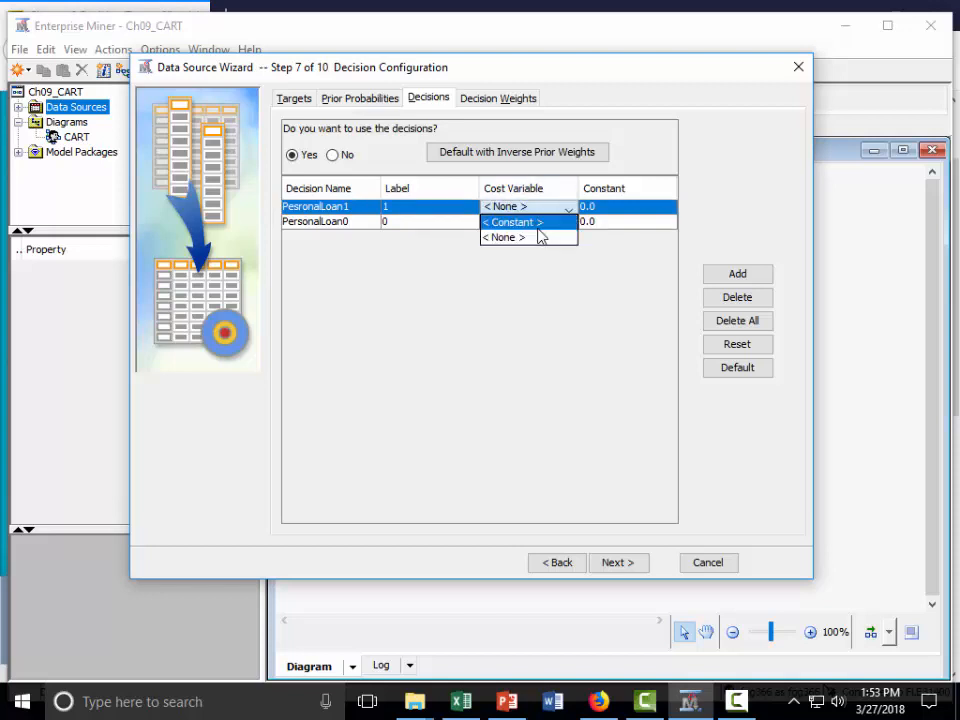
click(530, 222)
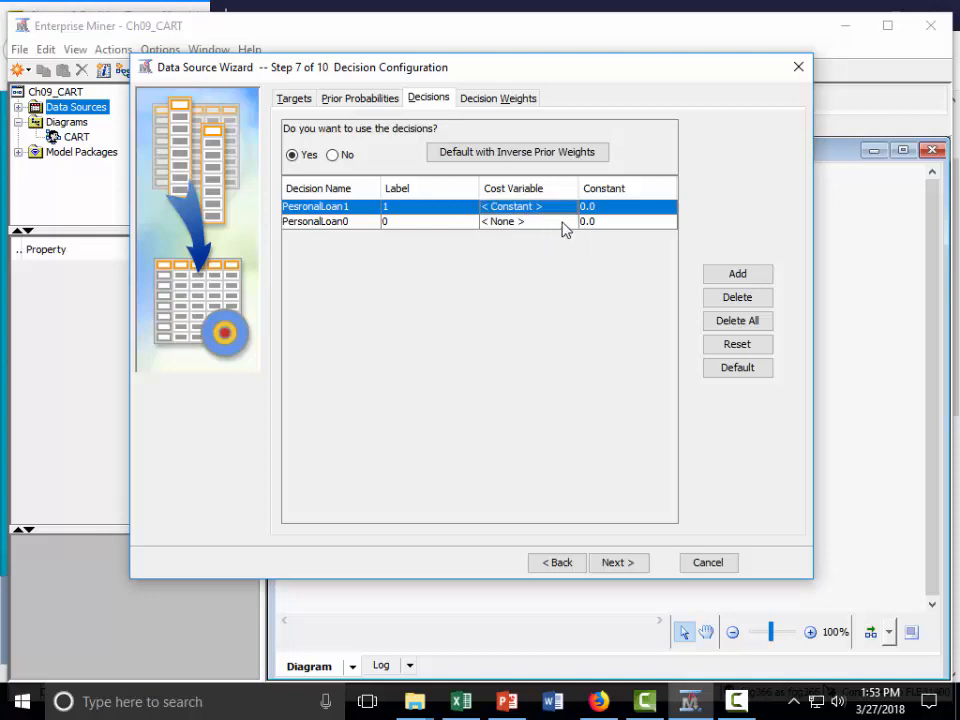
click(563, 222)
click(553, 240)
click(636, 208)
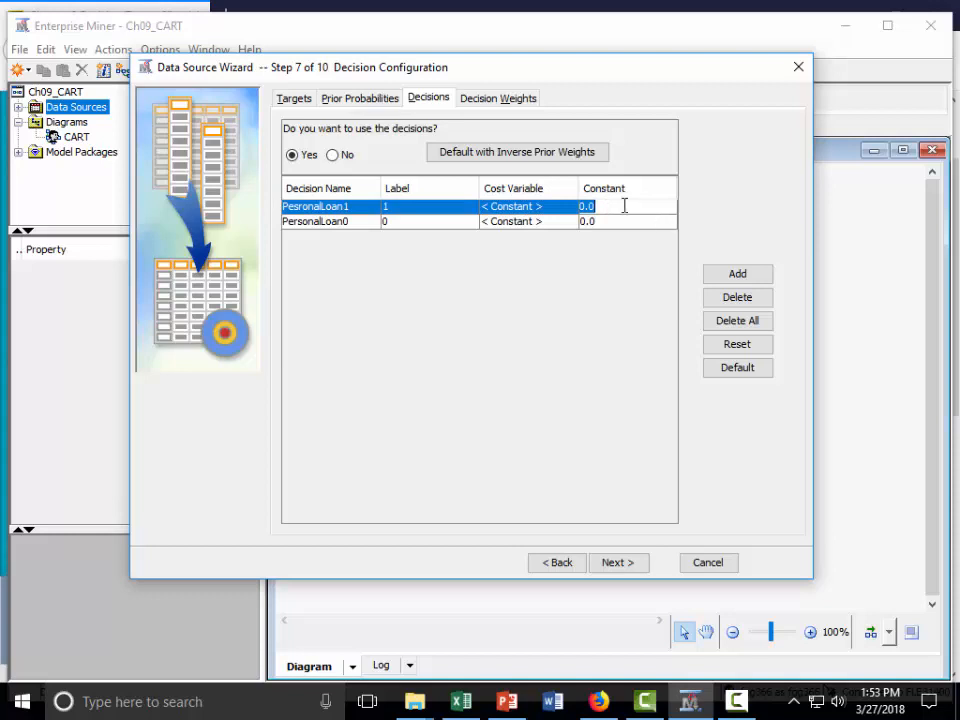
click(635, 207)
Step: Check the decision weights against the decisions, widening both weight columns to show the full decision names
click(491, 100)
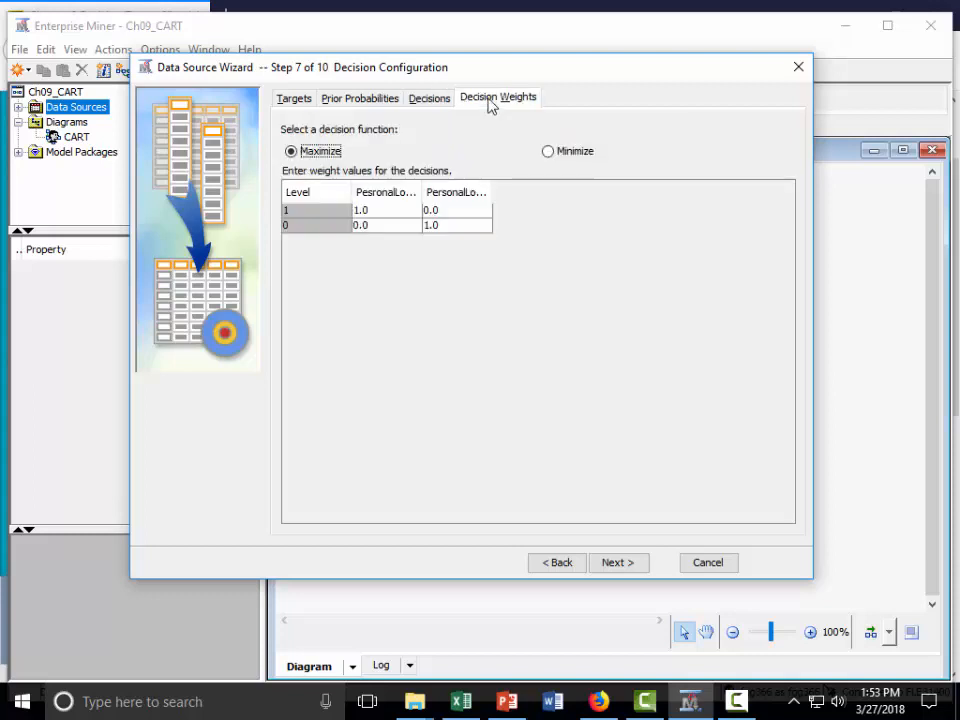
click(426, 100)
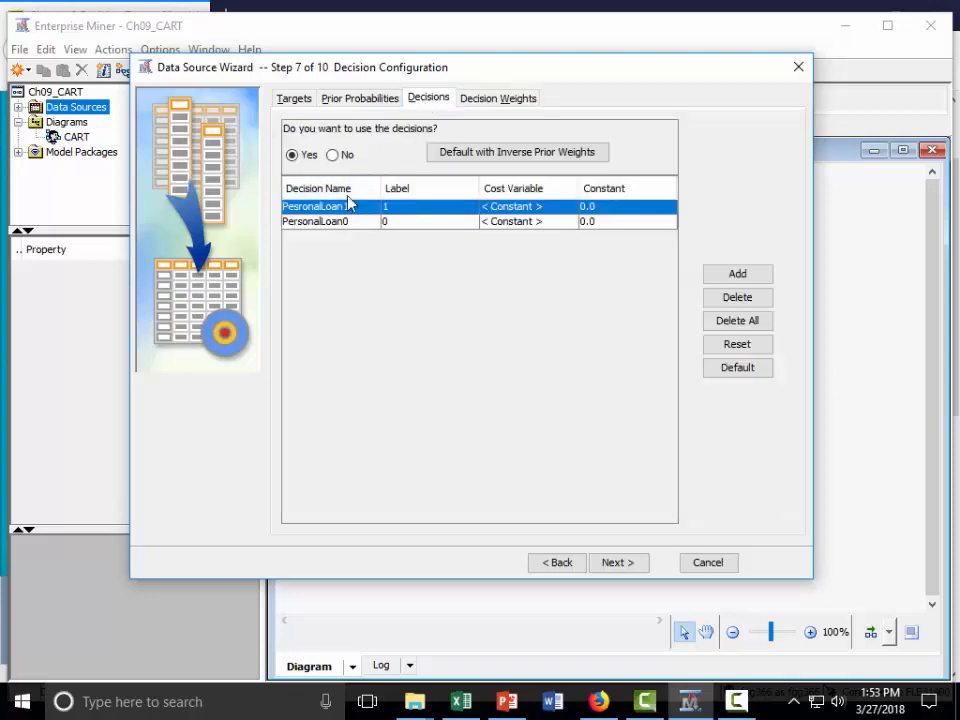
click(504, 101)
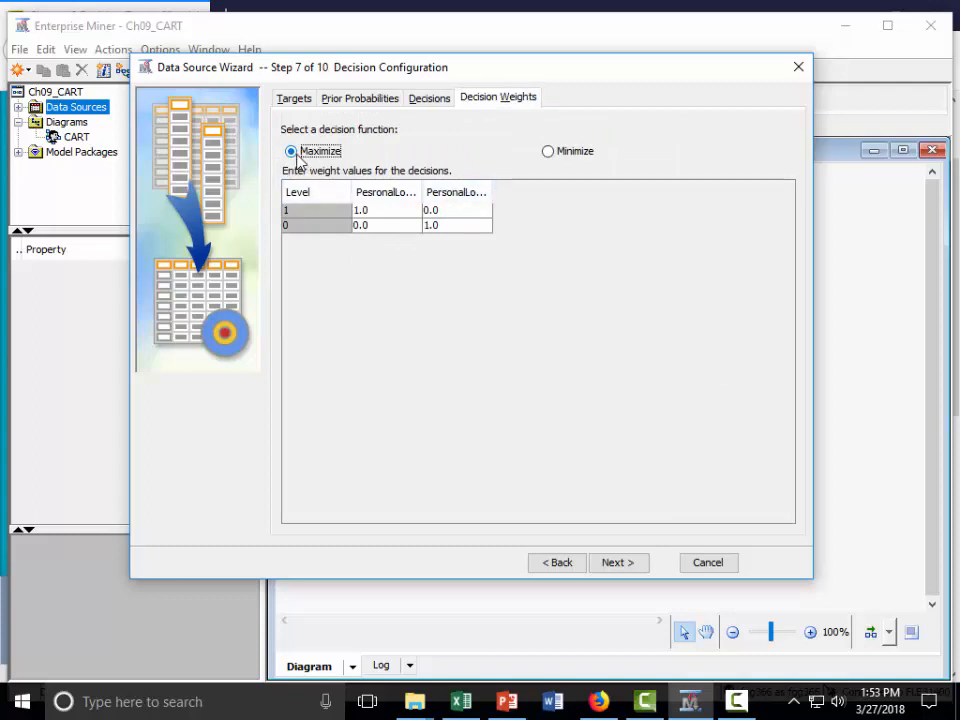
click(424, 99)
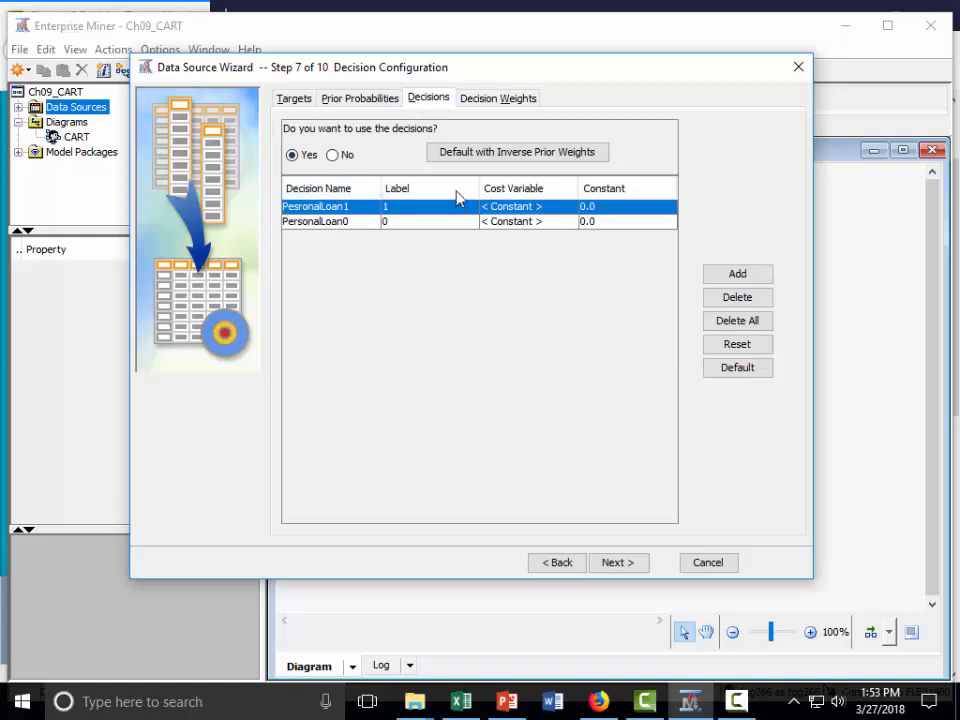
click(498, 100)
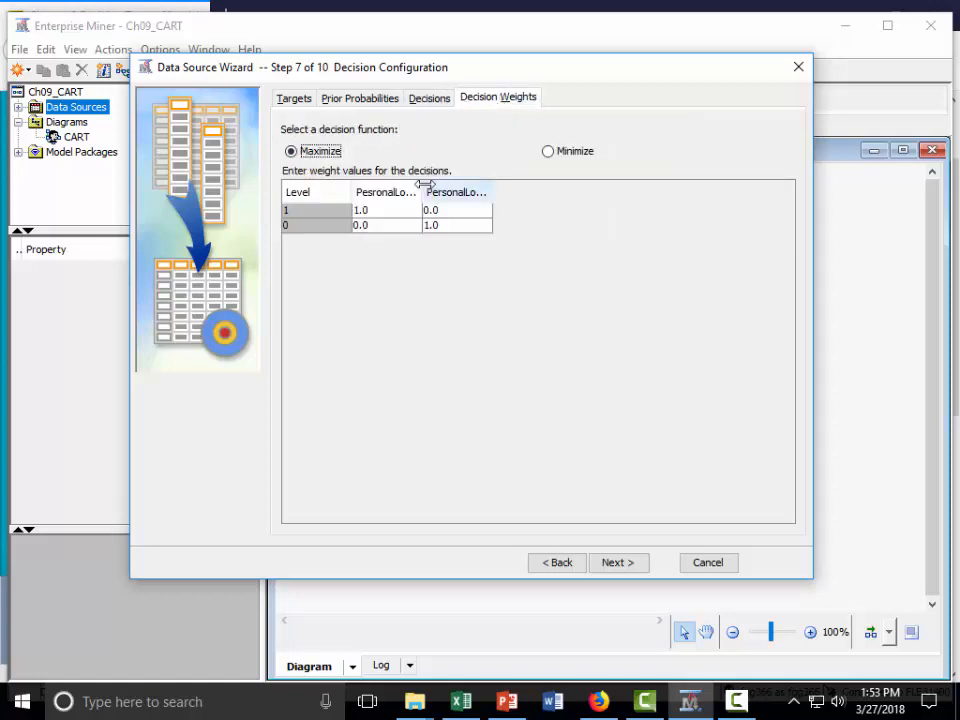
drag(421, 187, 457, 188)
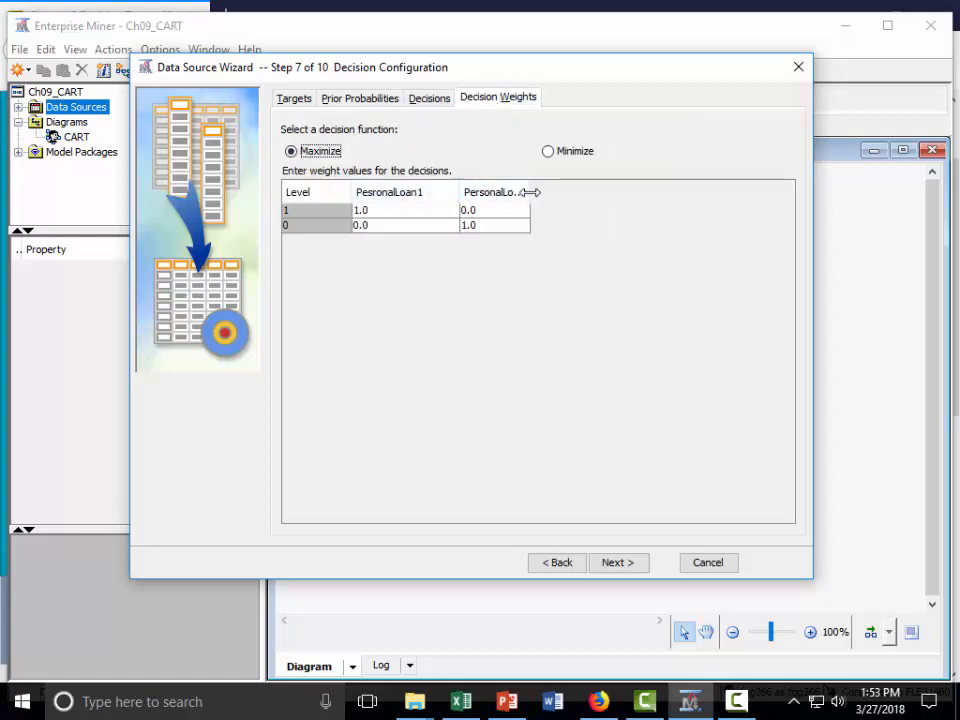
drag(529, 196, 566, 196)
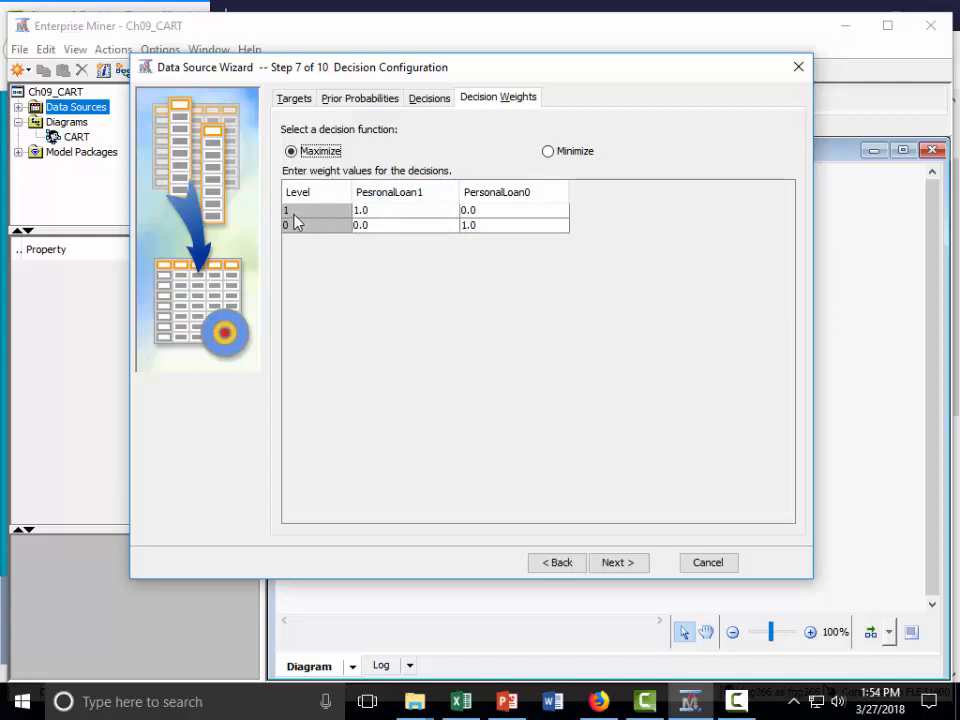
Step: Set the PesronalLoan1 weights to 10 for level 1 and -1 for level 0, and the PersonalLoan0 weight for level 0 to 0
click(390, 211)
text(10)
key(Return)
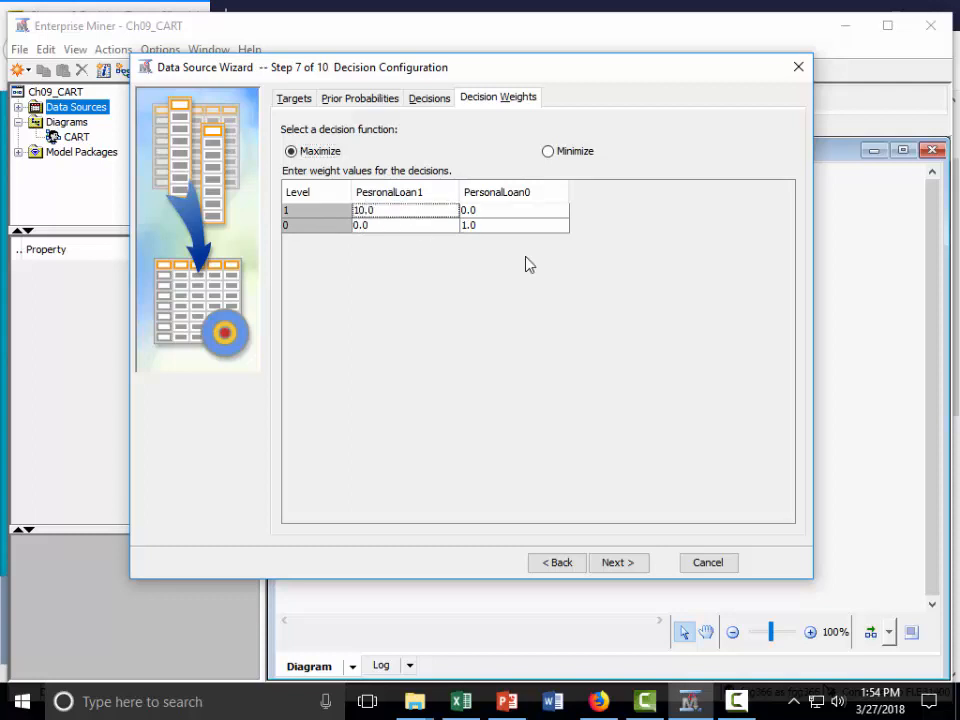
double_click(388, 226)
text(-1)
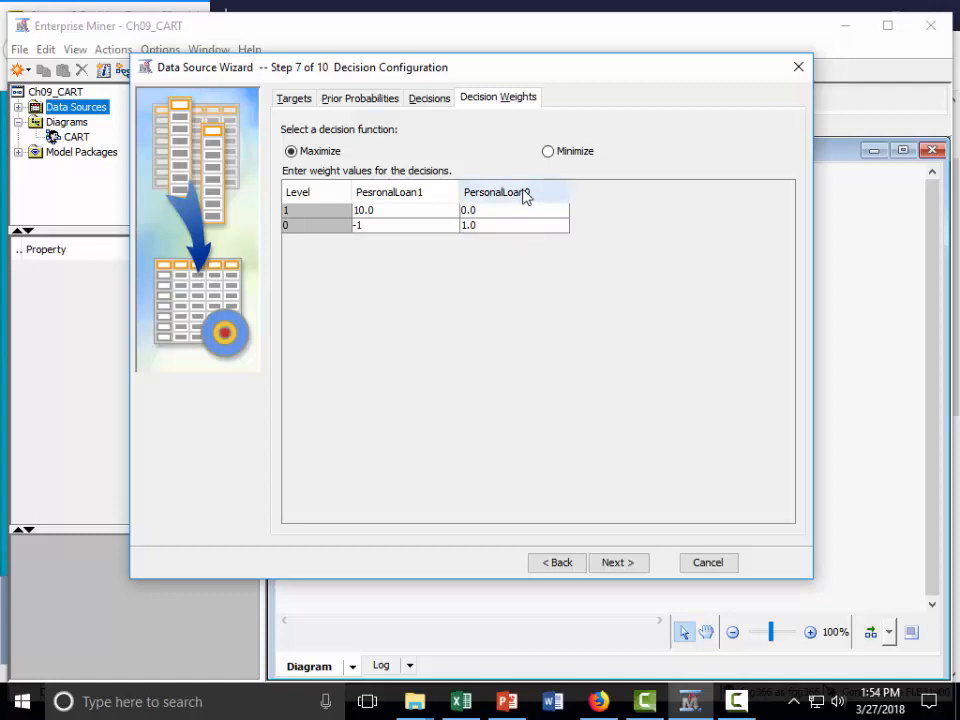
click(510, 226)
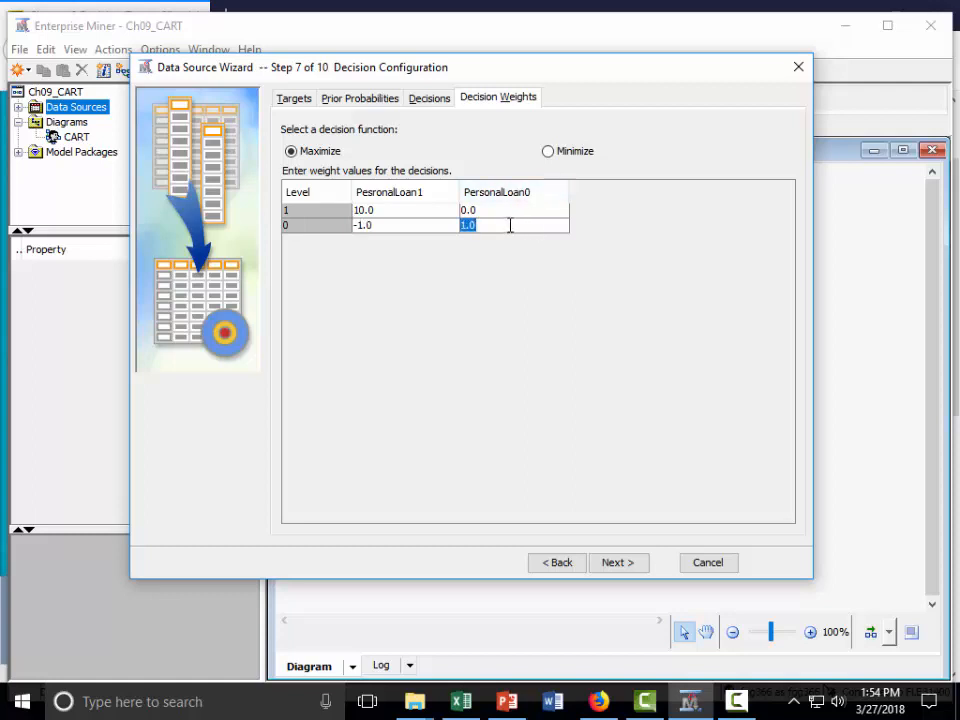
text(0)
click(514, 212)
click(530, 226)
Step: Accept the decision weights and continue to the data source attributes without creating a sample data set
click(620, 566)
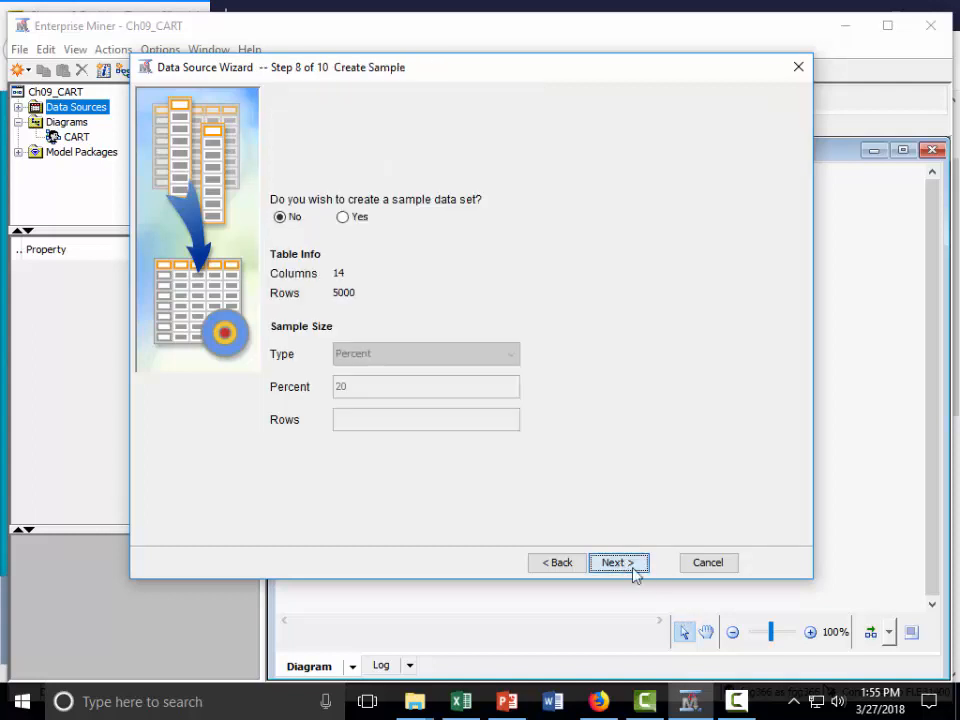
click(619, 564)
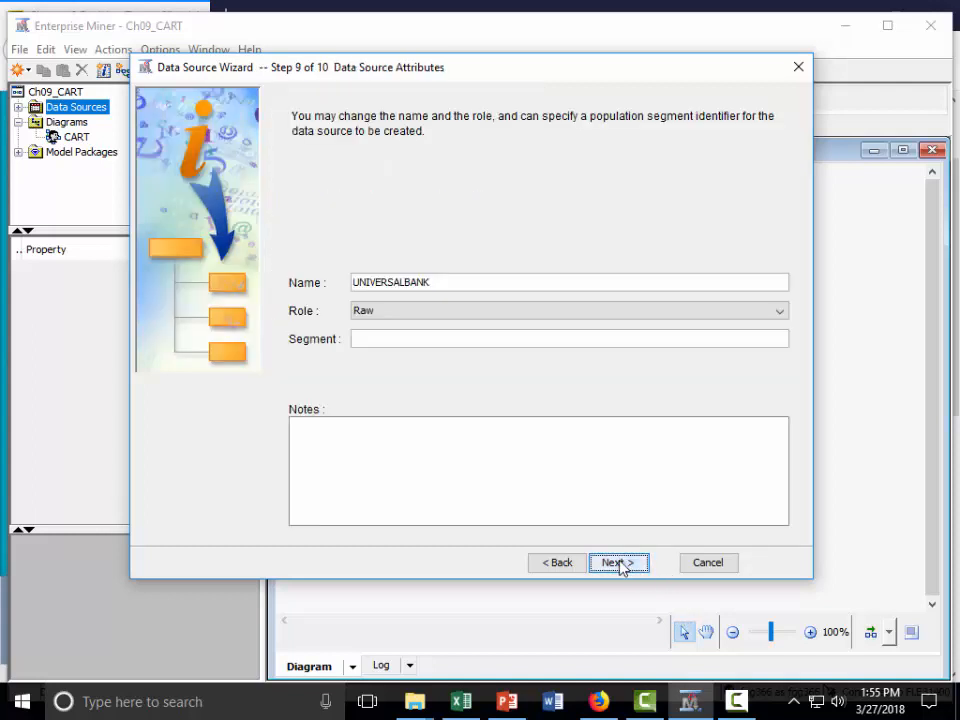